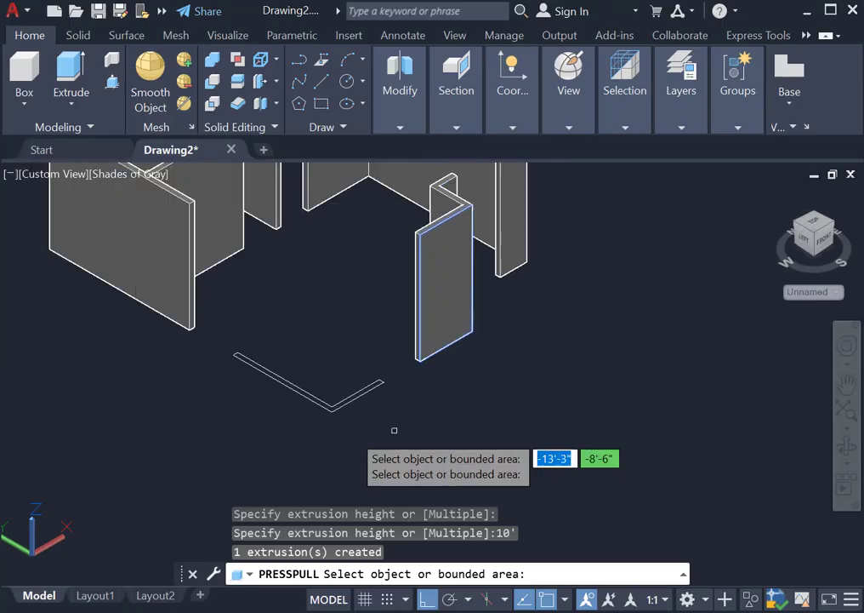
# - Presspull the remaining L-shaped wall outline at the front corner of the house to a height of 10'
pyautogui.scroll(4, 394, 428)
pyautogui.click(323, 357)
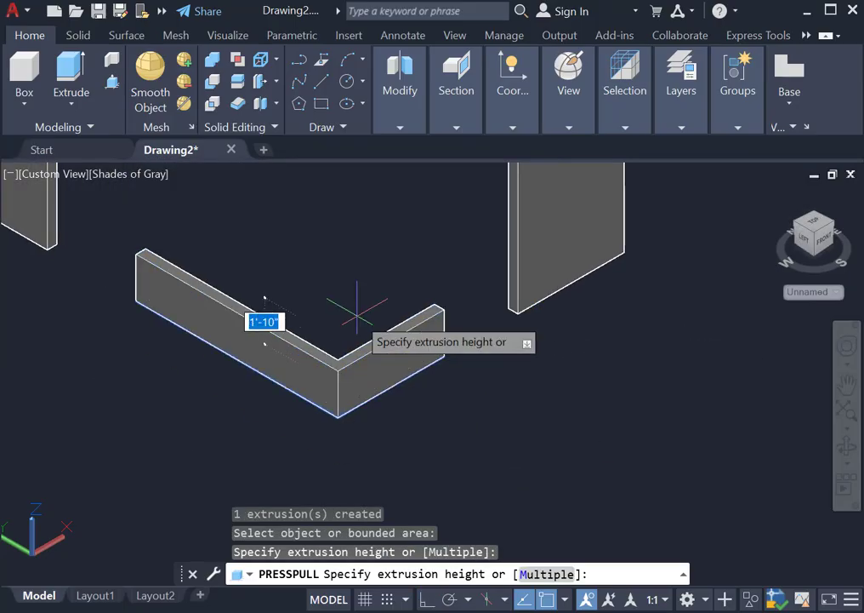
pyautogui.write("10'")
pyautogui.press('Return')
pyautogui.scroll(-5, 440, 412)
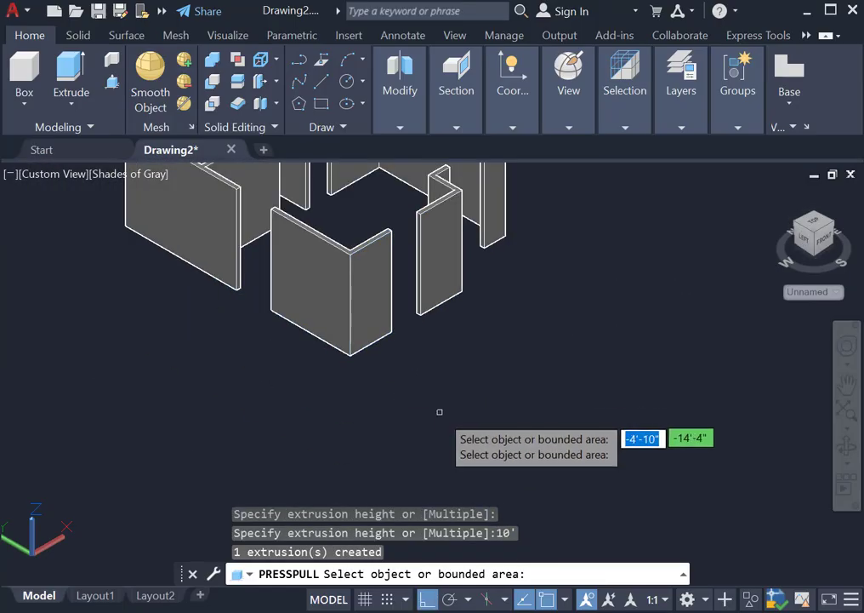
pyautogui.press('Return')
pyautogui.scroll(4, 337, 288)
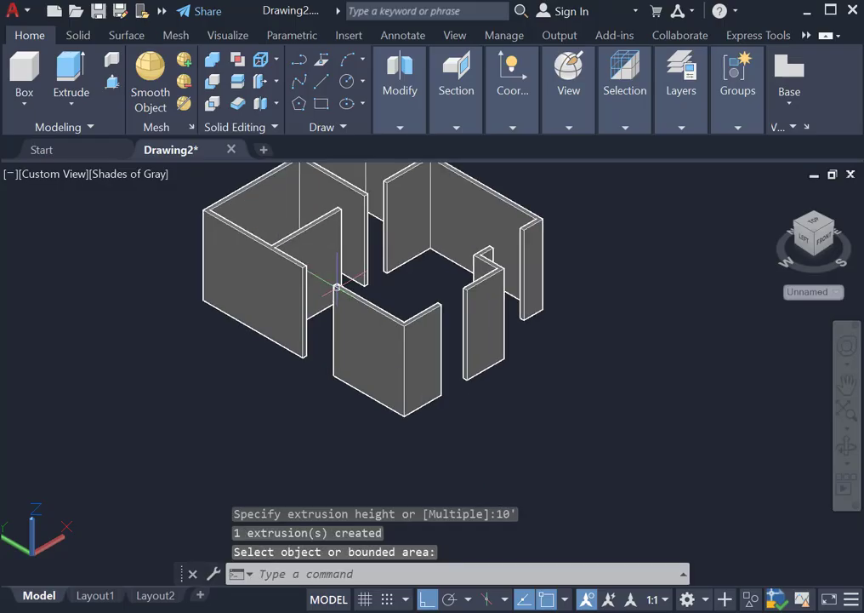
pyautogui.click(15, 73)
pyautogui.scroll(3, 298, 256)
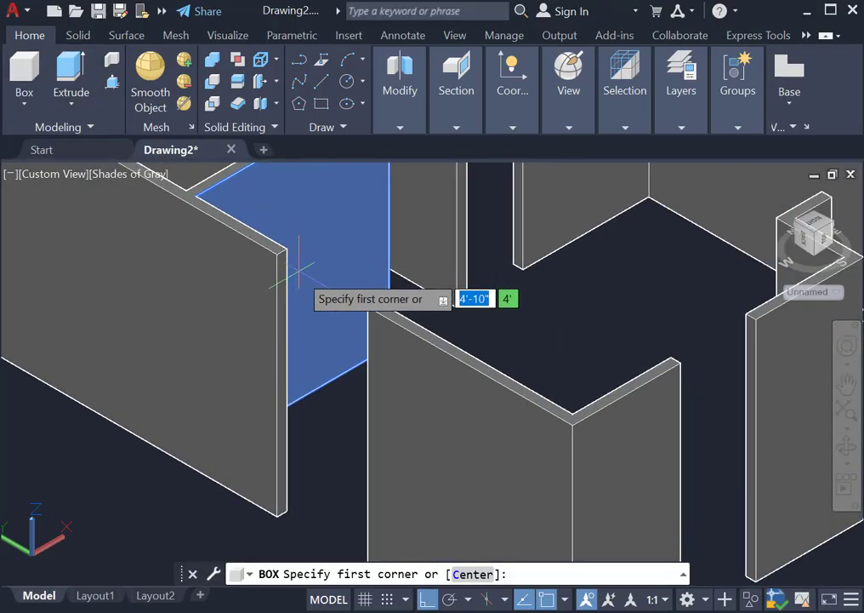
pyautogui.scroll(-5, 511, 324)
pyautogui.press('Escape')
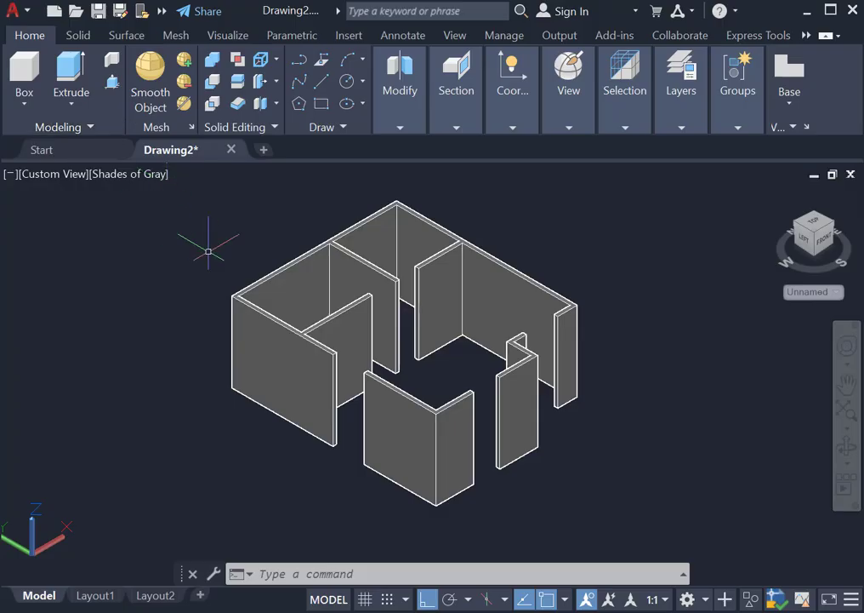
# - Create a box lintel 3' high between the wall tops across the front door opening, extending downward
pyautogui.scroll(2, 525, 373)
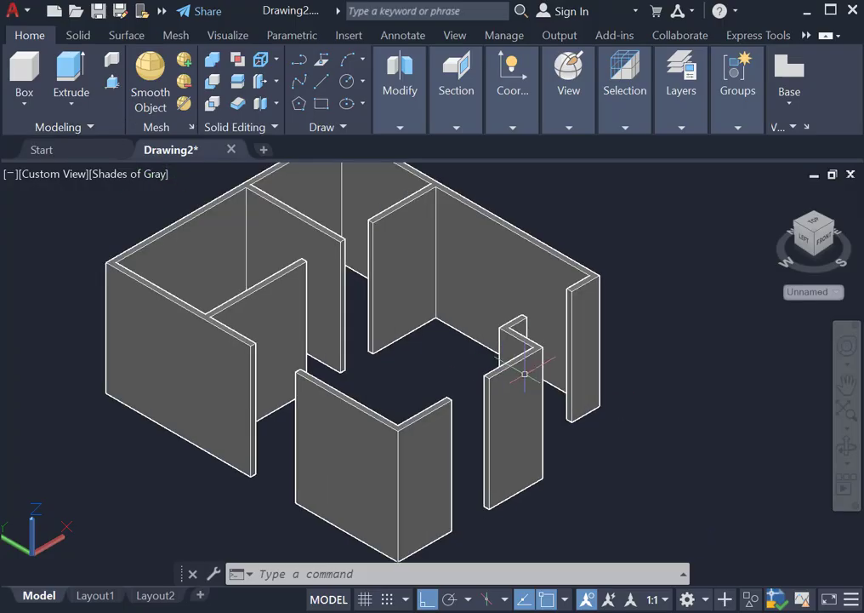
pyautogui.click(38, 75)
pyautogui.scroll(3, 448, 353)
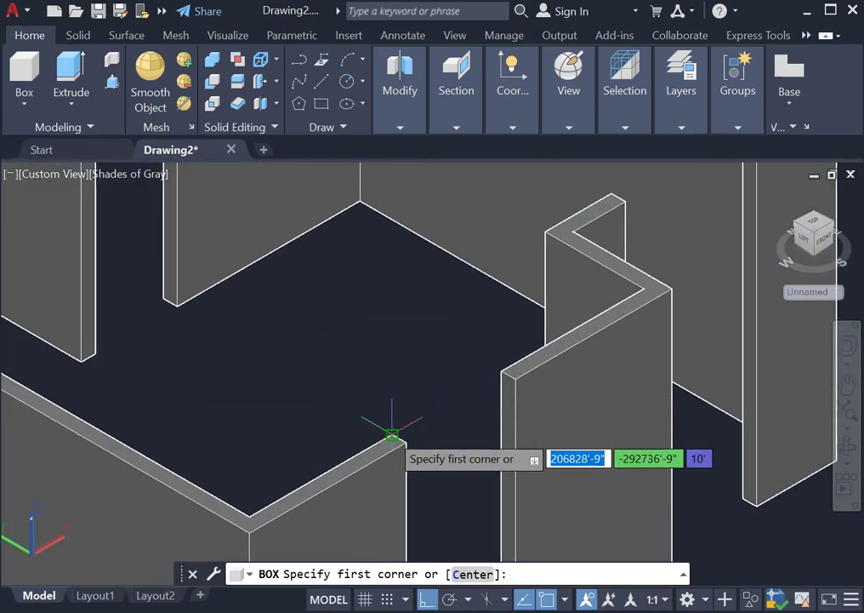
pyautogui.click(391, 435)
pyautogui.click(512, 378)
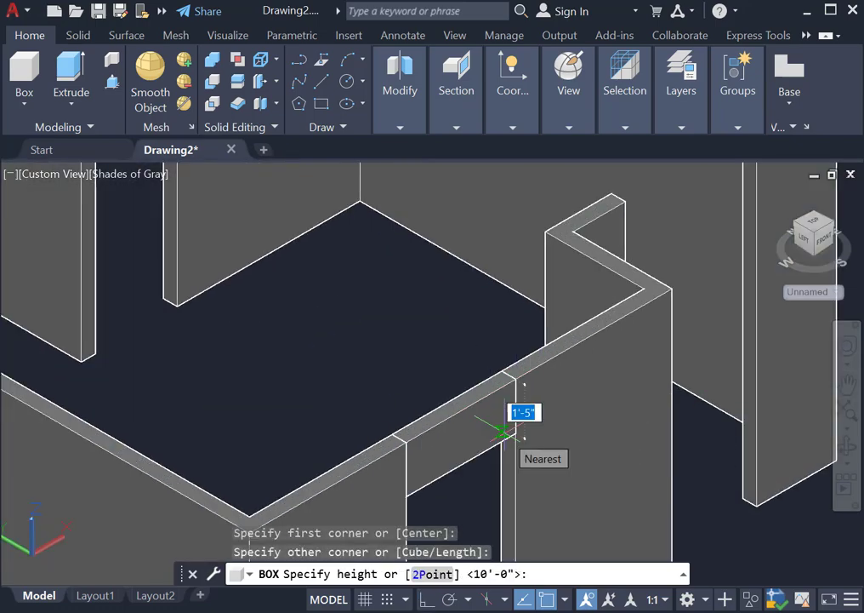
pyautogui.write("3'")
pyautogui.press('Return')
pyautogui.scroll(-5, 536, 430)
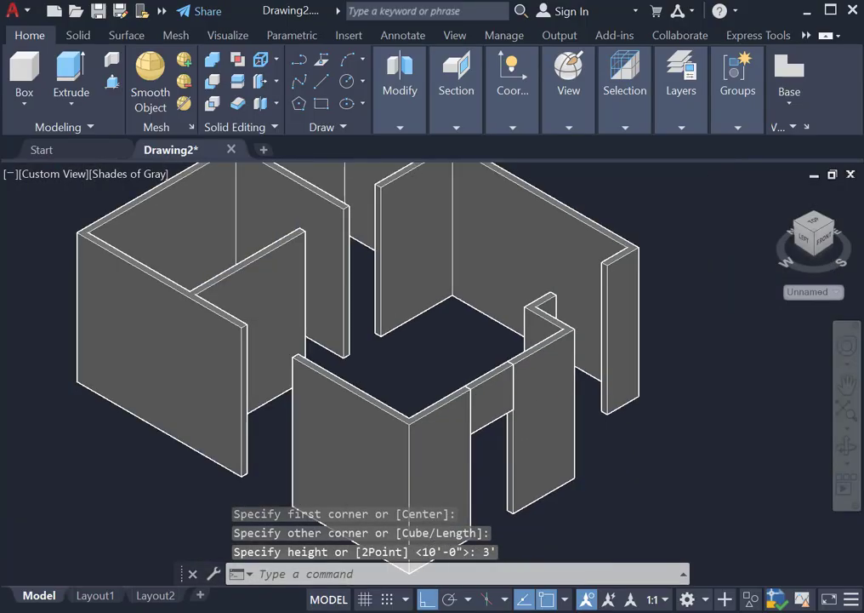
# - Add box lintels flush with the wall tops across the side wall opening and the opening beside the front recess
pyautogui.scroll(2, 598, 282)
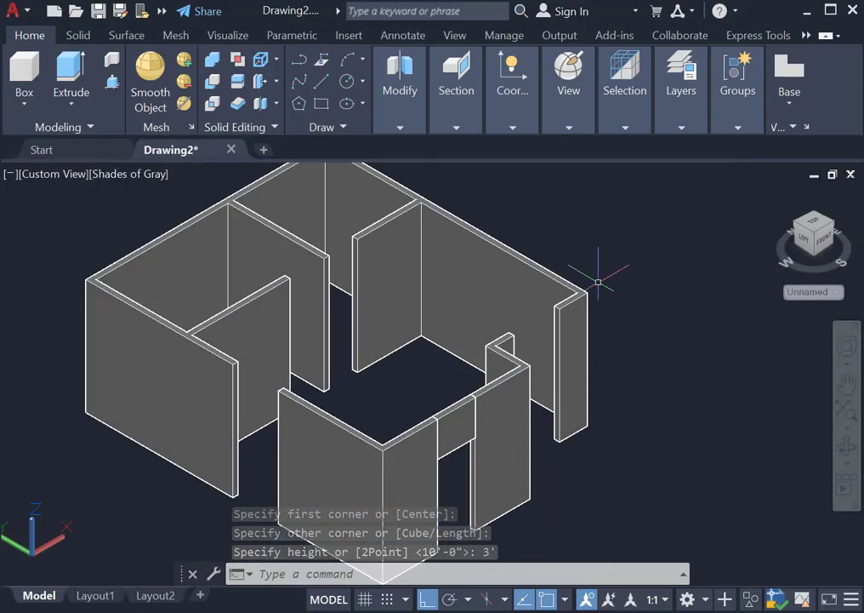
pyautogui.click(32, 75)
pyautogui.scroll(5, 524, 334)
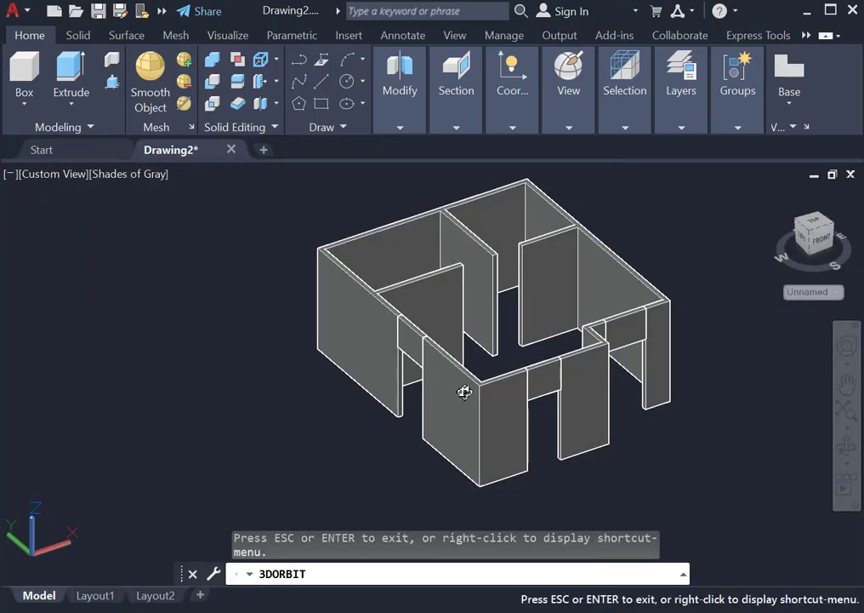
# - Copy the side wall lintel straight down from its lower corner to the wall's base corner as a window sill block
pyautogui.scroll(2, 465, 392)
pyautogui.scroll(2, 614, 369)
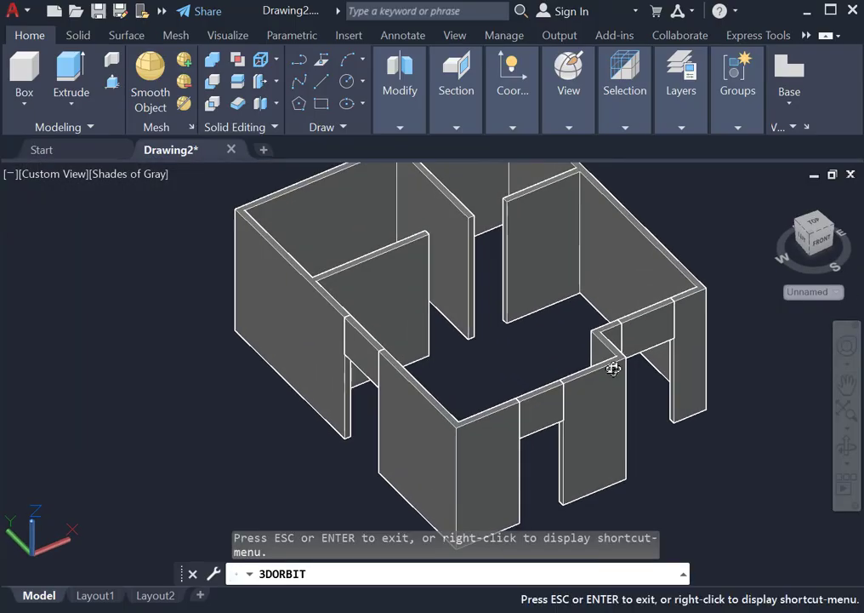
pyautogui.press('Escape')
pyautogui.scroll(5, 357, 353)
pyautogui.click(359, 347)
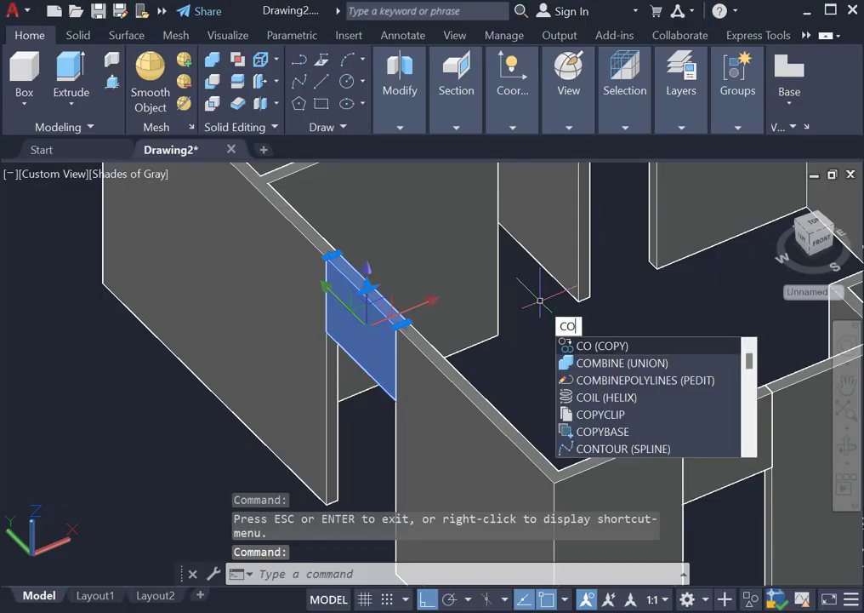
pyautogui.press('Return')
pyautogui.scroll(2, 395, 425)
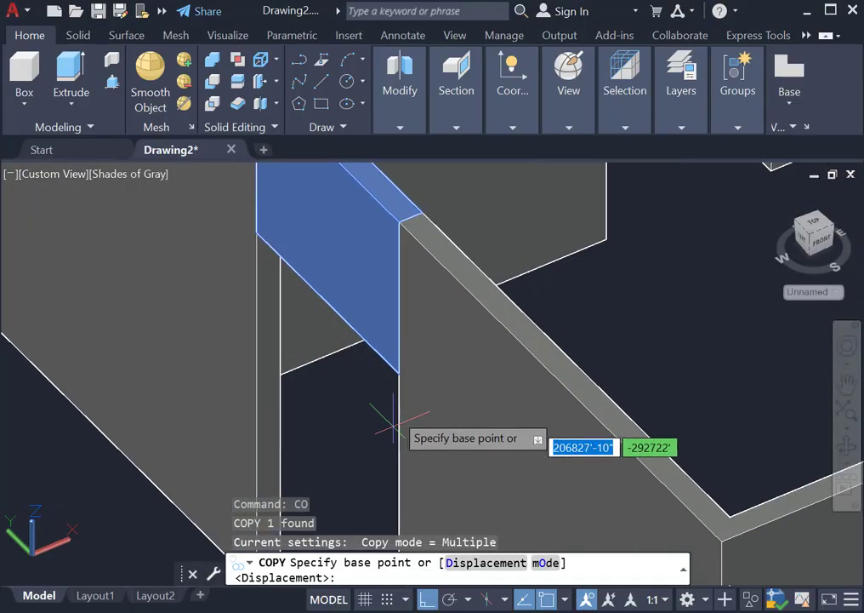
pyautogui.click(399, 375)
pyautogui.scroll(-4, 399, 375)
pyautogui.scroll(4, 415, 409)
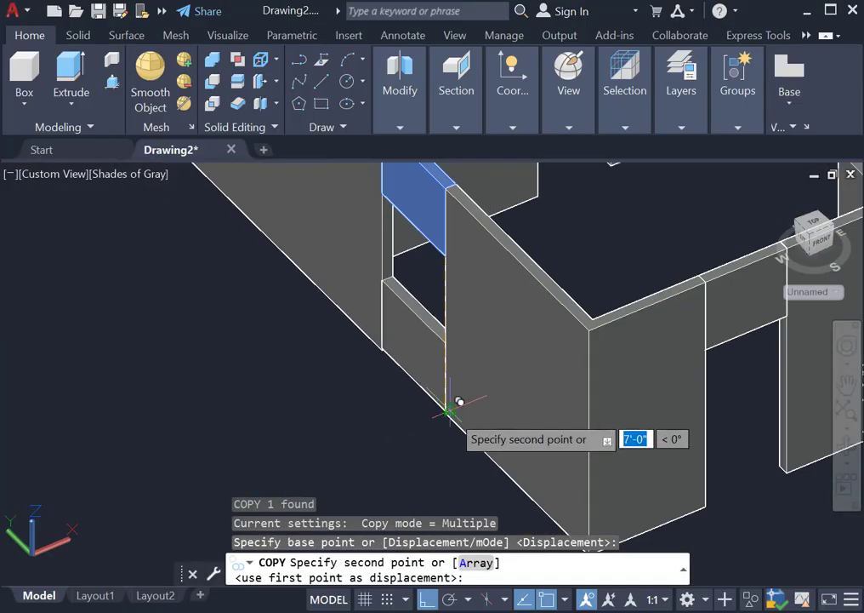
pyautogui.click(446, 408)
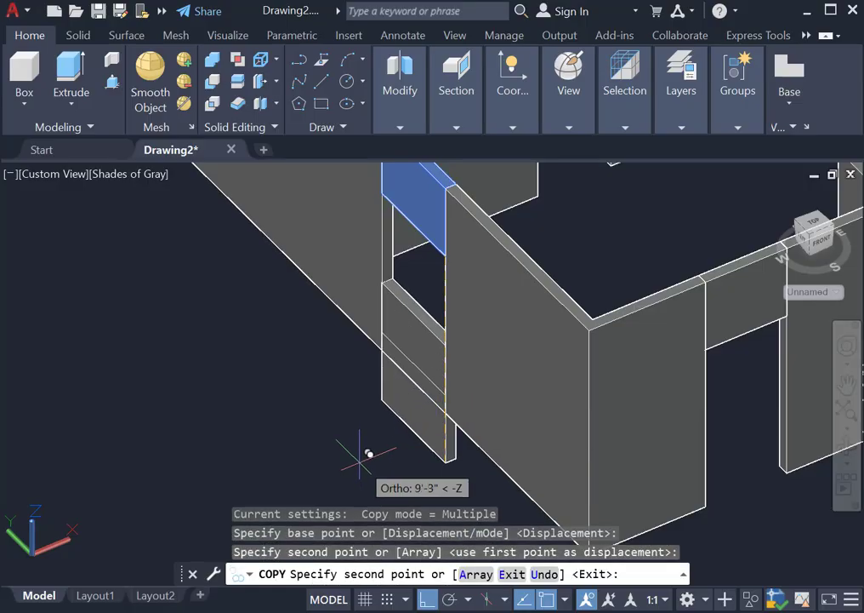
pyautogui.press('Escape')
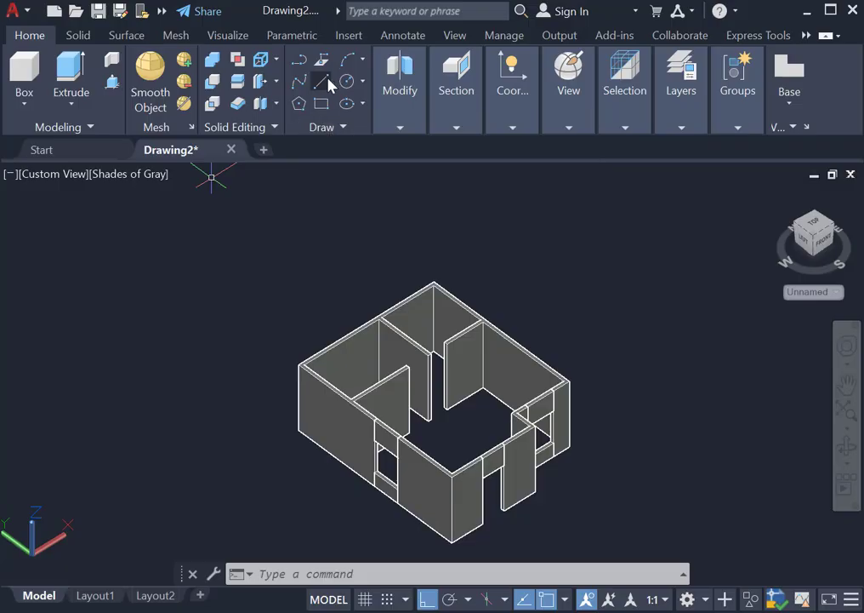
# - Draw a 30-inch vertical line upward from the midpoint of the back wall's outer top edge
pyautogui.click(326, 83)
pyautogui.scroll(5, 374, 327)
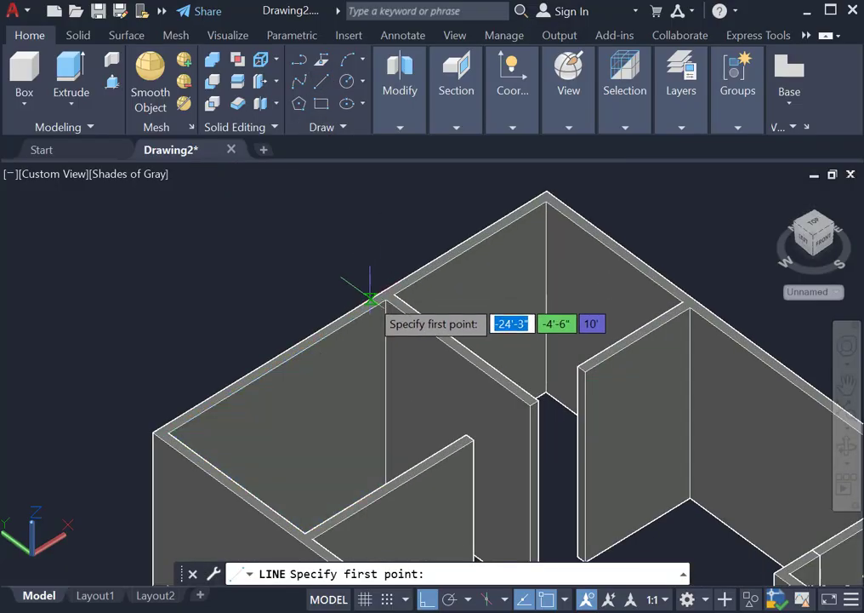
pyautogui.click(349, 309)
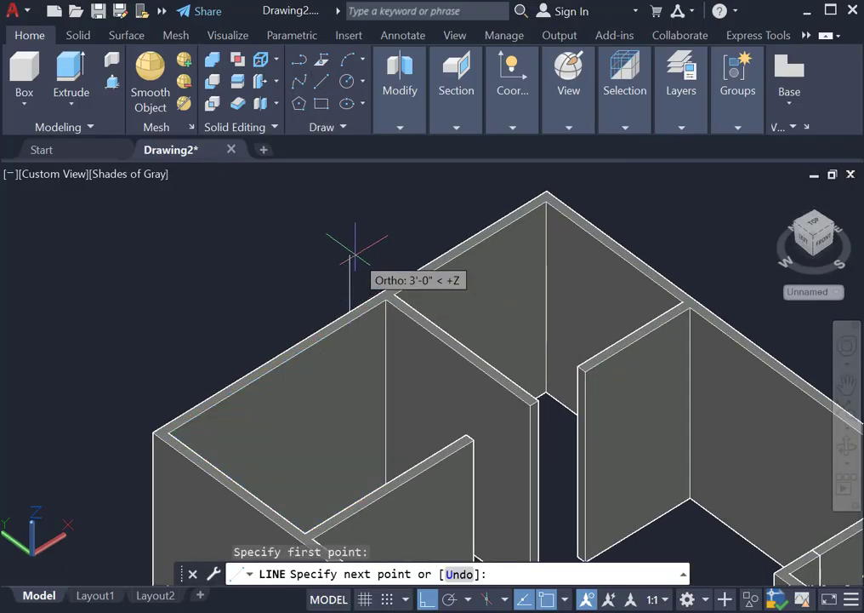
pyautogui.press('Return')
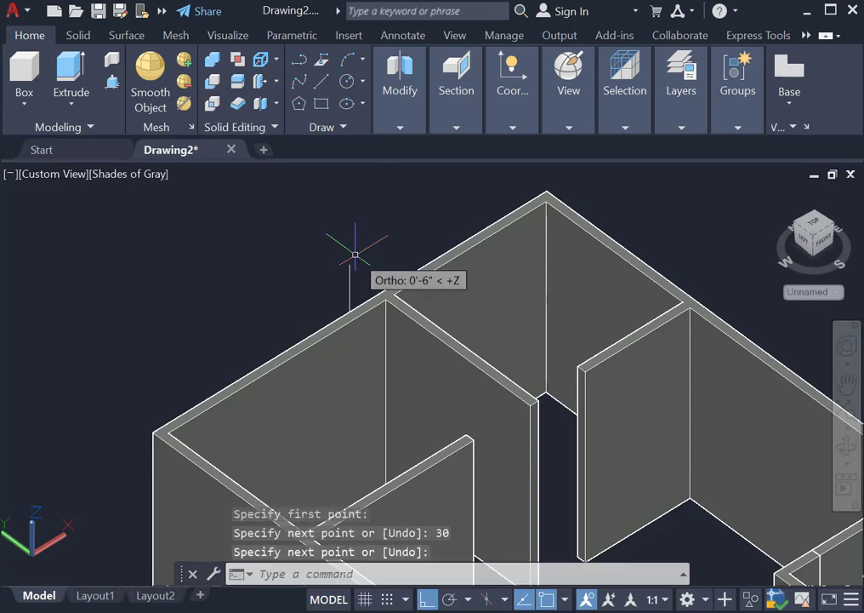
# - Draw a triangular gable outline through the back wall's two outer top corners and the upper end of the vertical line
pyautogui.click(322, 80)
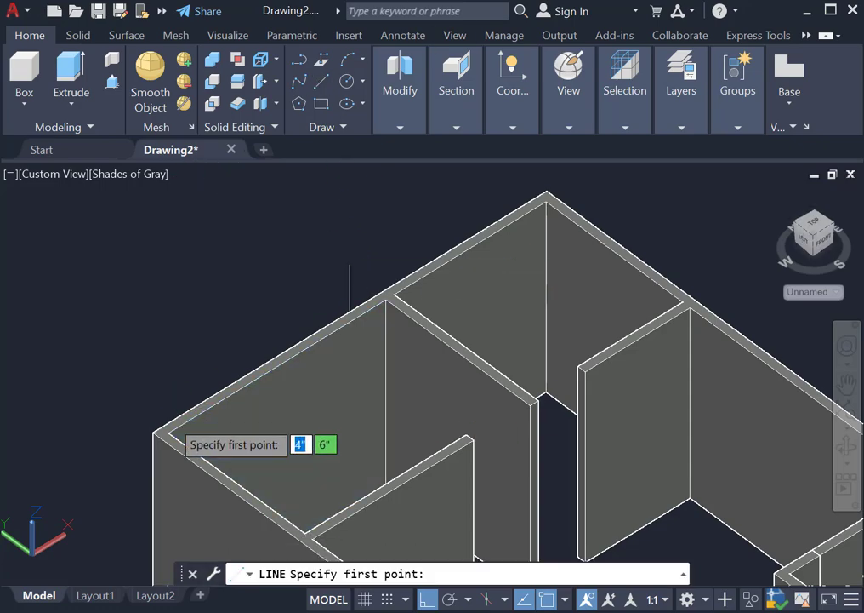
pyautogui.click(150, 434)
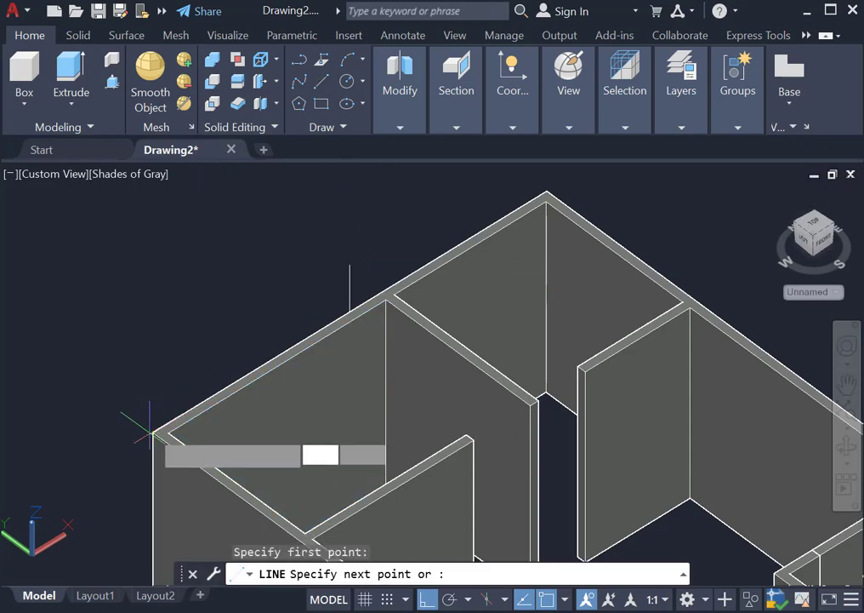
pyautogui.click(349, 264)
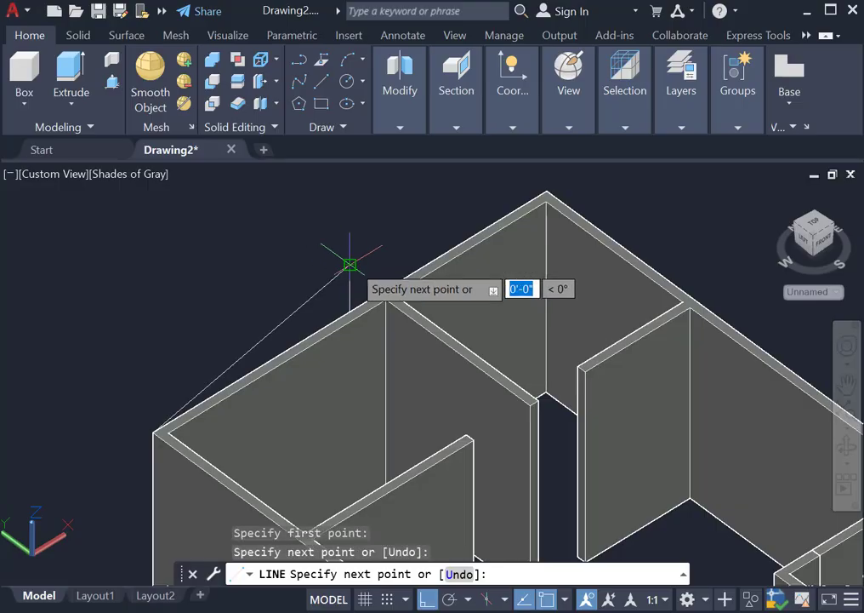
pyautogui.click(547, 192)
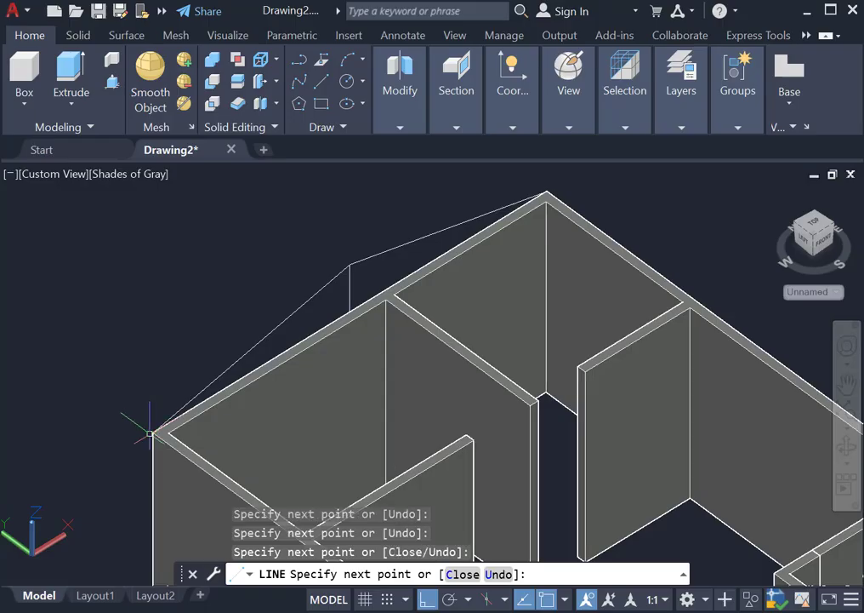
pyautogui.press('Return')
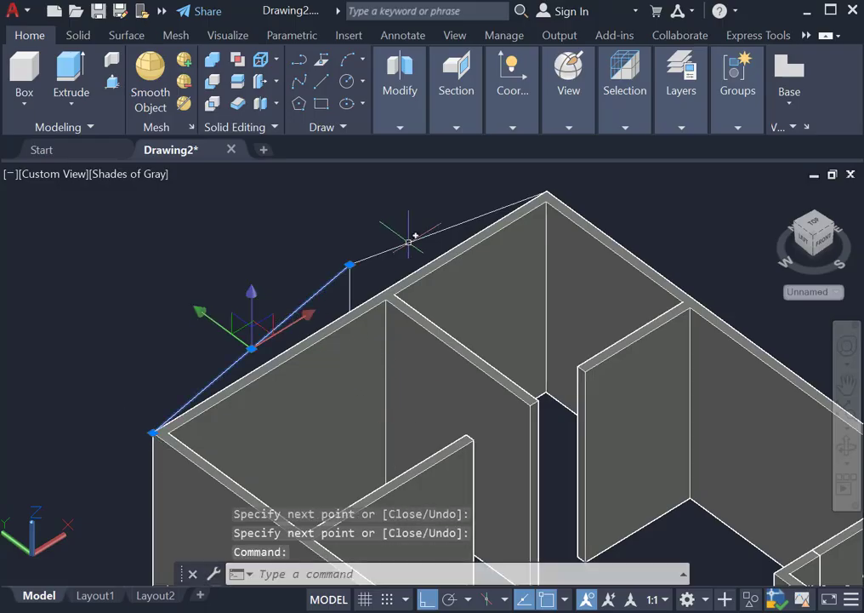
# - Join the three gable lines into a single polyline
pyautogui.scroll(5, 282, 351)
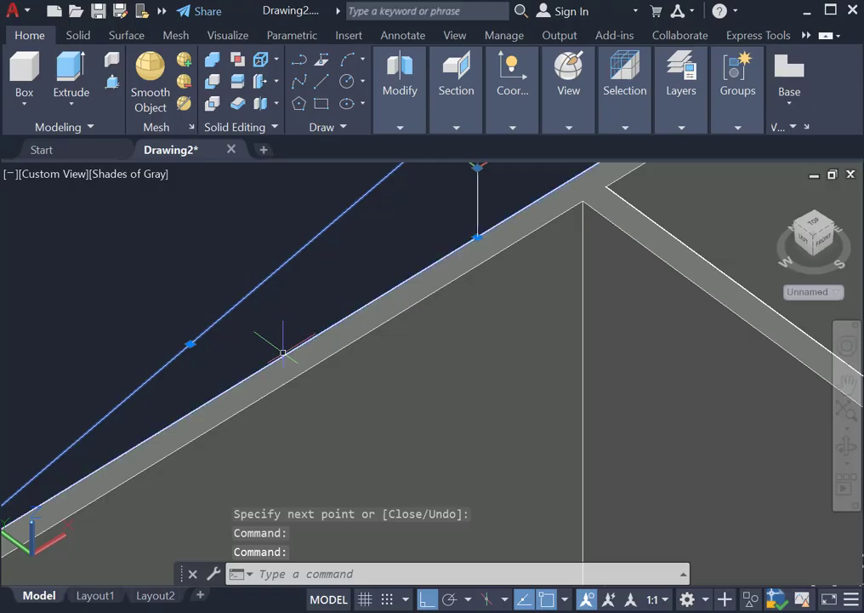
pyautogui.write('J')
pyautogui.press('Return')
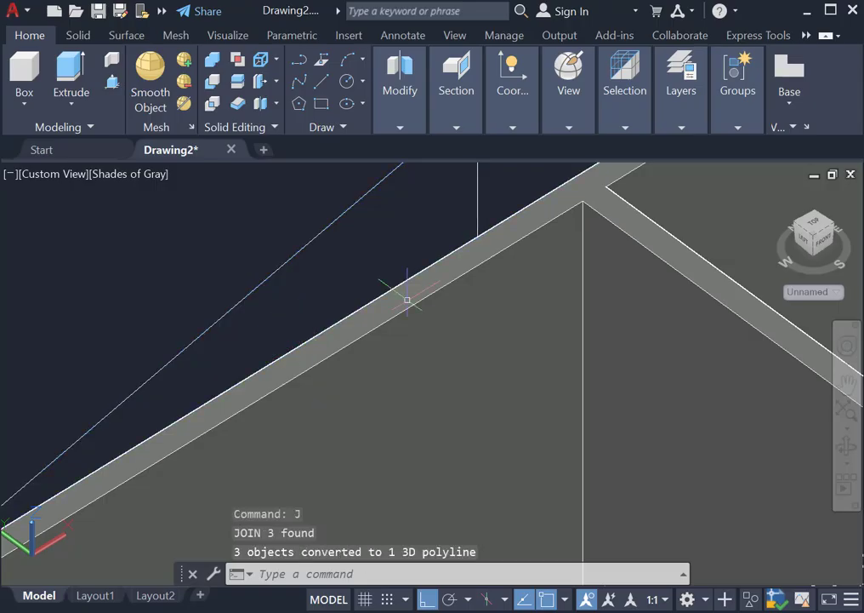
# - Presspull the triangular gable area over the house as far as the front wall's outer corner to form the roof
pyautogui.scroll(-5, 460, 269)
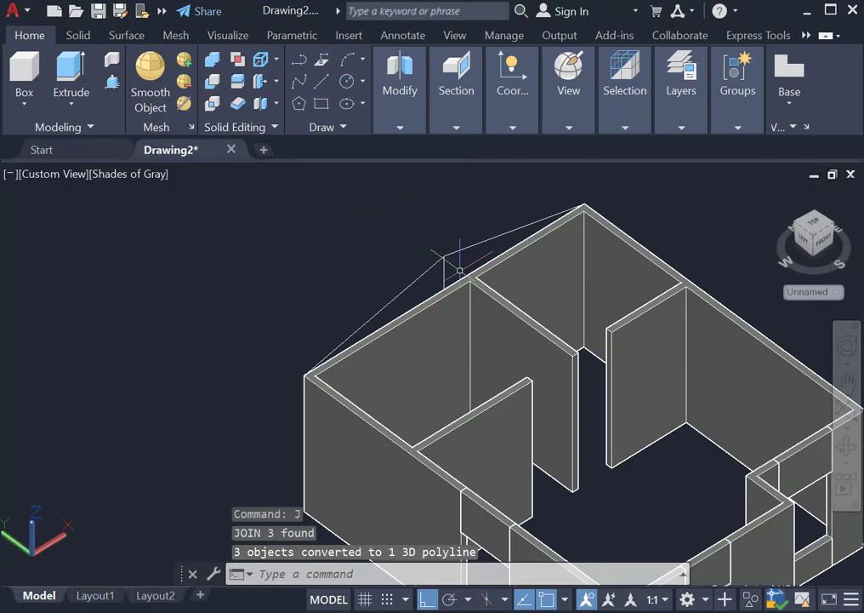
pyautogui.click(111, 82)
pyautogui.click(353, 330)
pyautogui.scroll(-6, 271, 262)
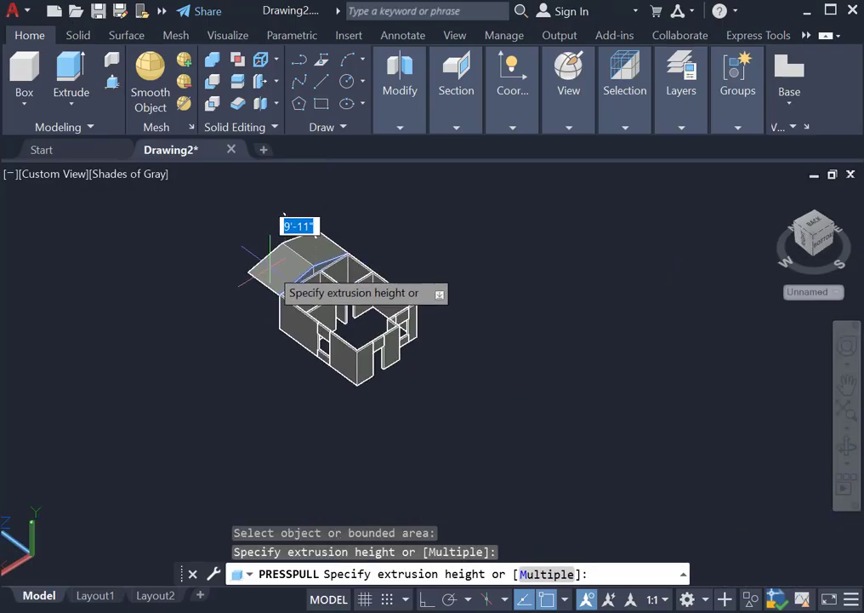
pyautogui.scroll(-2, 281, 272)
pyautogui.scroll(10, 308, 293)
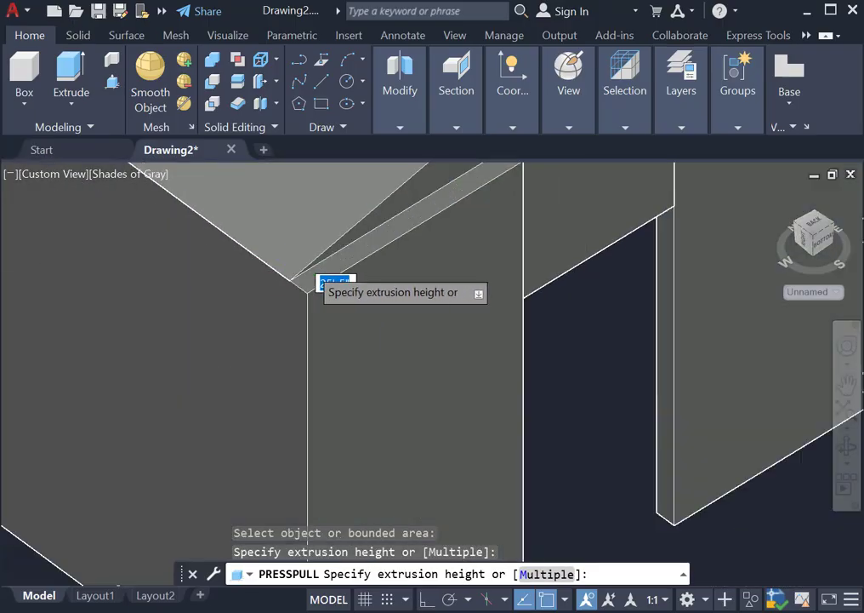
pyautogui.click(307, 294)
pyautogui.scroll(-6, 388, 359)
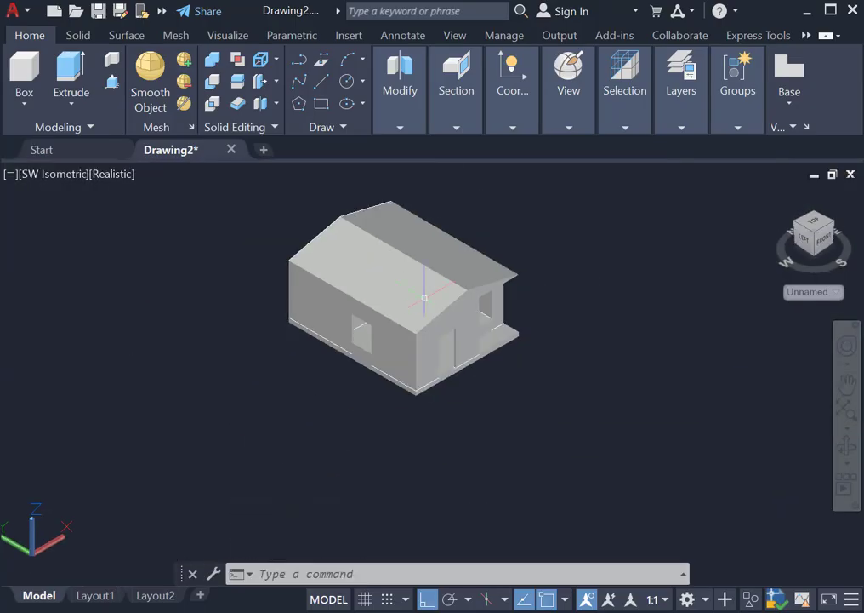
# - Set the viewport's visual style to Shades of Gray
pyautogui.click(94, 173)
pyautogui.click(197, 354)
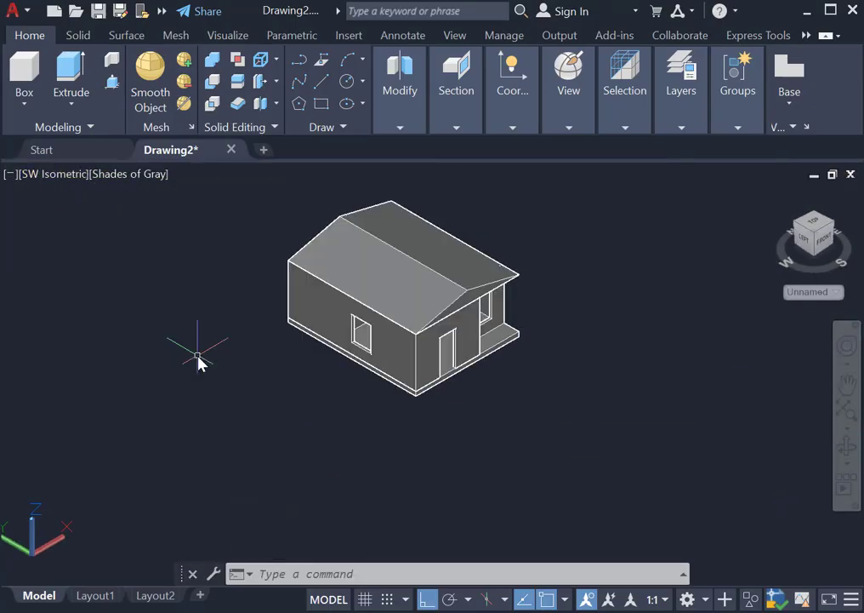
pyautogui.scroll(2, 389, 338)
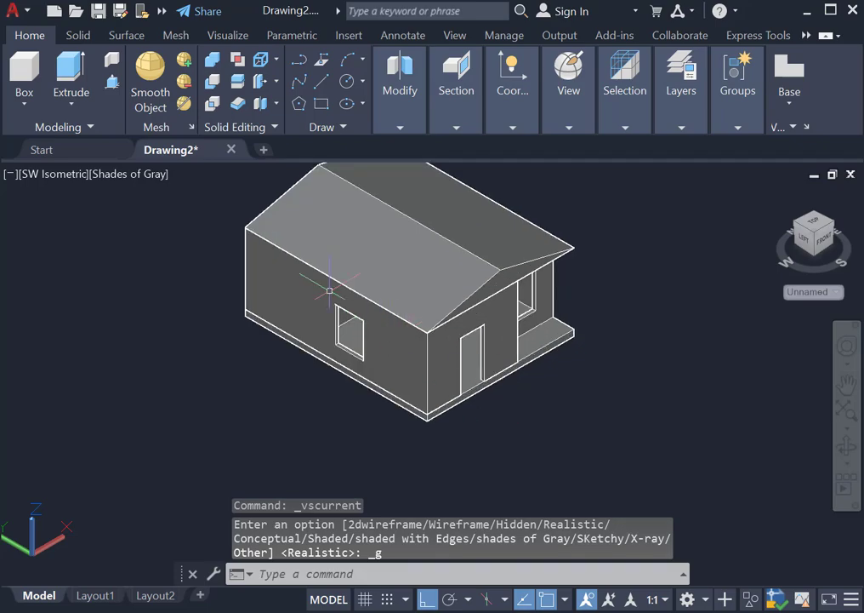
pyautogui.scroll(-2, 329, 290)
pyautogui.click(319, 103)
pyautogui.click(431, 391)
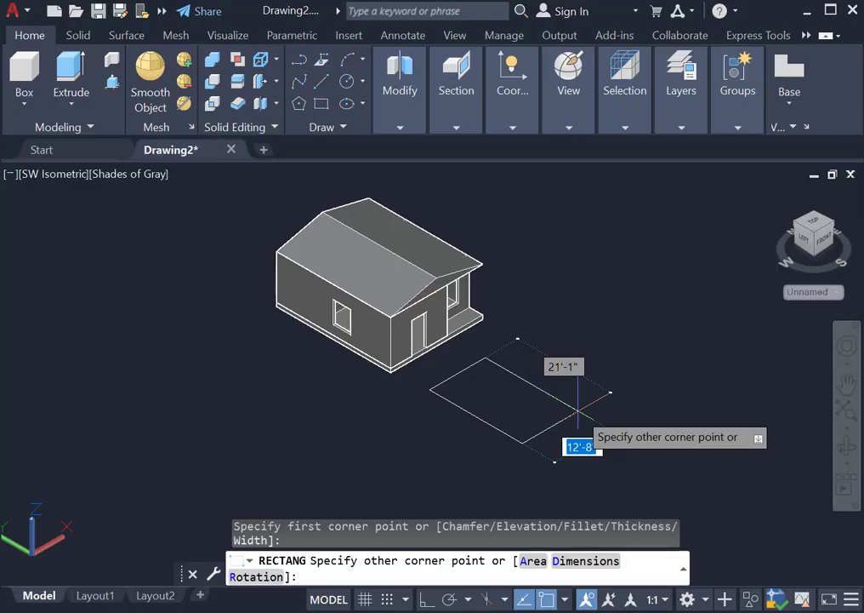
pyautogui.press('Escape')
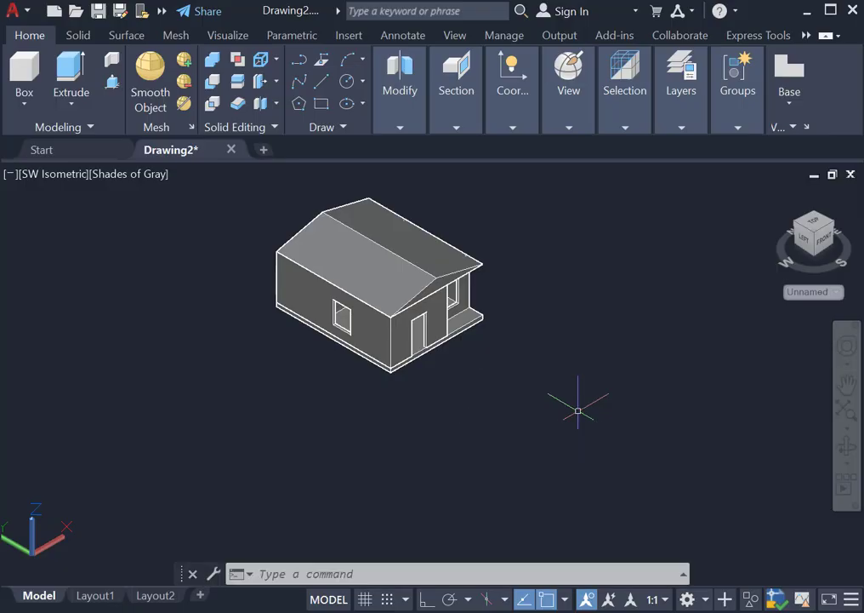
# - Draw a 4' by 5' rectangle on the ground in front of the house for the window outline
pyautogui.click(321, 103)
pyautogui.click(407, 407)
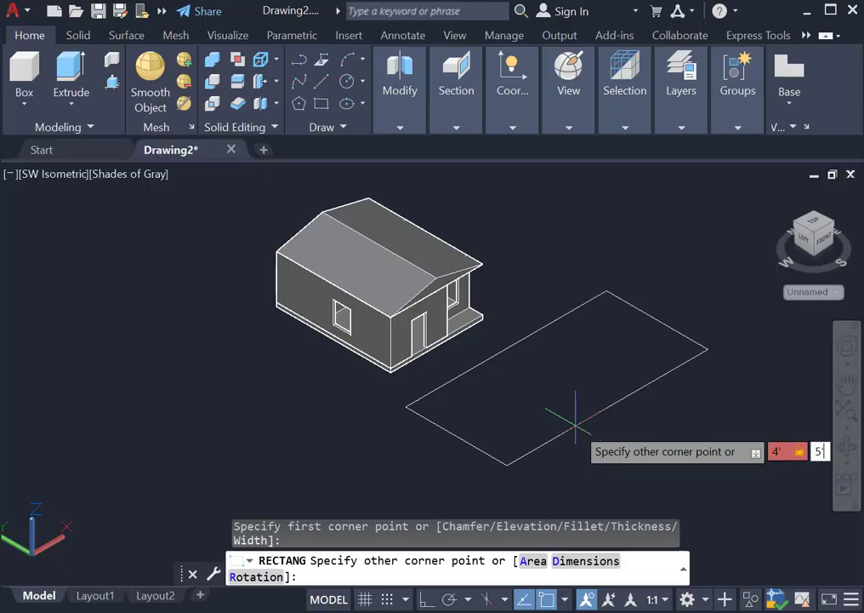
pyautogui.press('Return')
pyautogui.scroll(4, 514, 363)
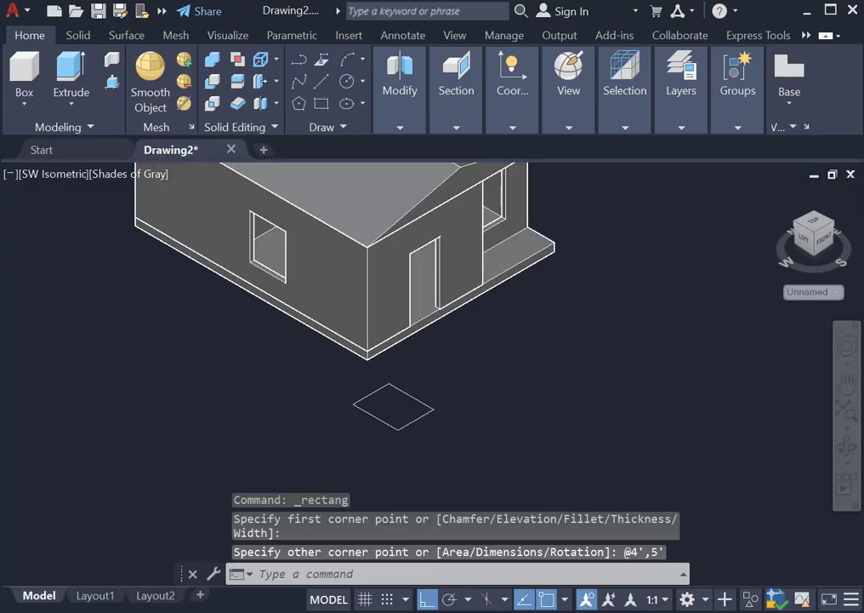
# - Offset the window rectangle inward by 2"
pyautogui.scroll(-3, 514, 363)
pyautogui.write('o')
pyautogui.press('Return')
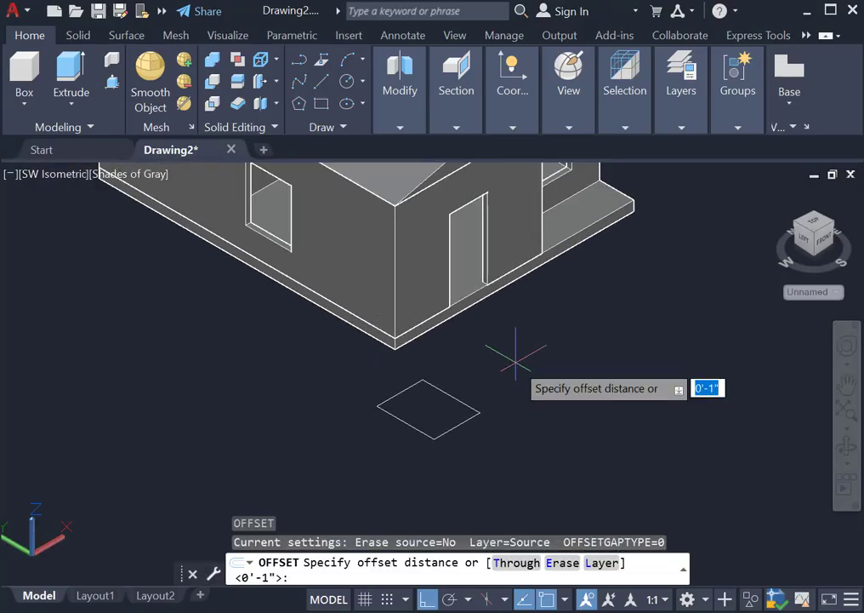
pyautogui.press('Return')
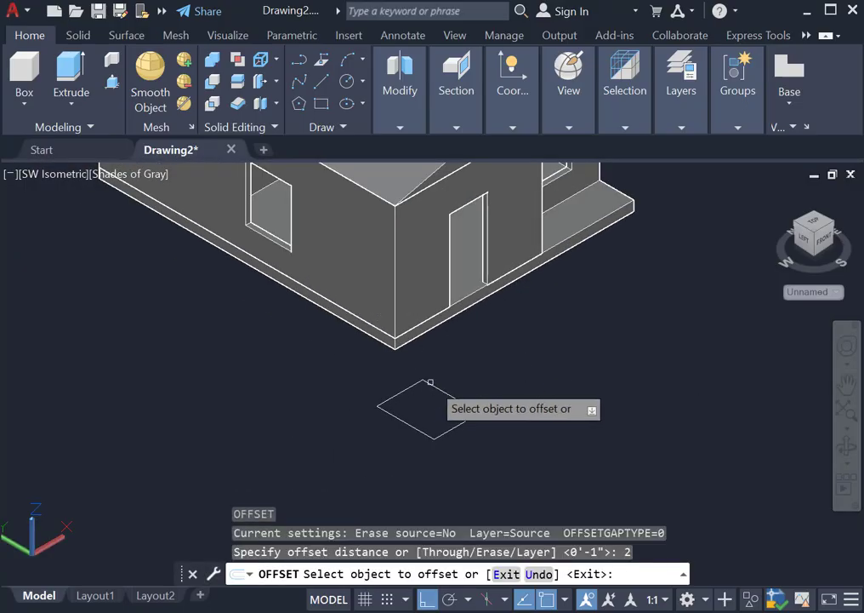
pyautogui.click(463, 404)
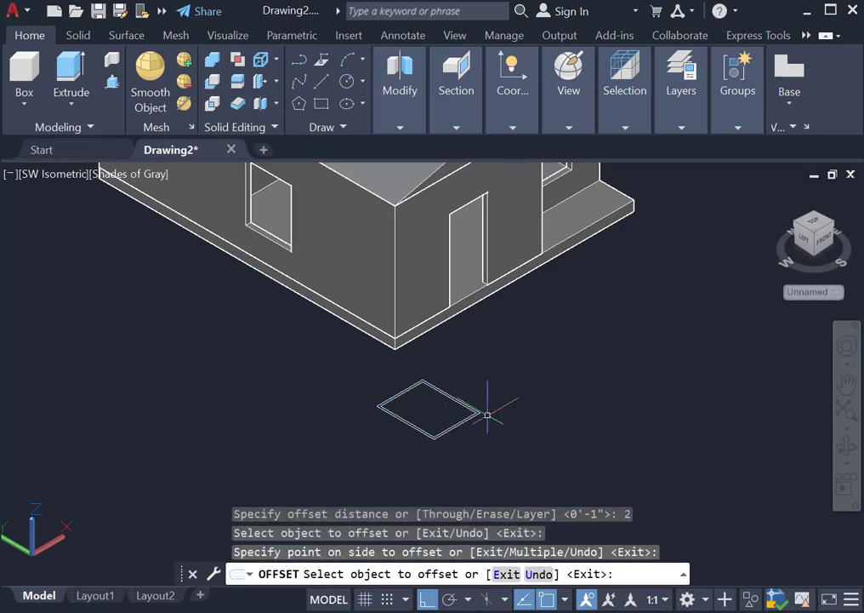
pyautogui.press('Escape')
# - Draw a divider line between the midpoints of the inner rectangle's short sides, and presspull the window frame and divider 2" high
pyautogui.click(319, 84)
pyautogui.scroll(5, 417, 383)
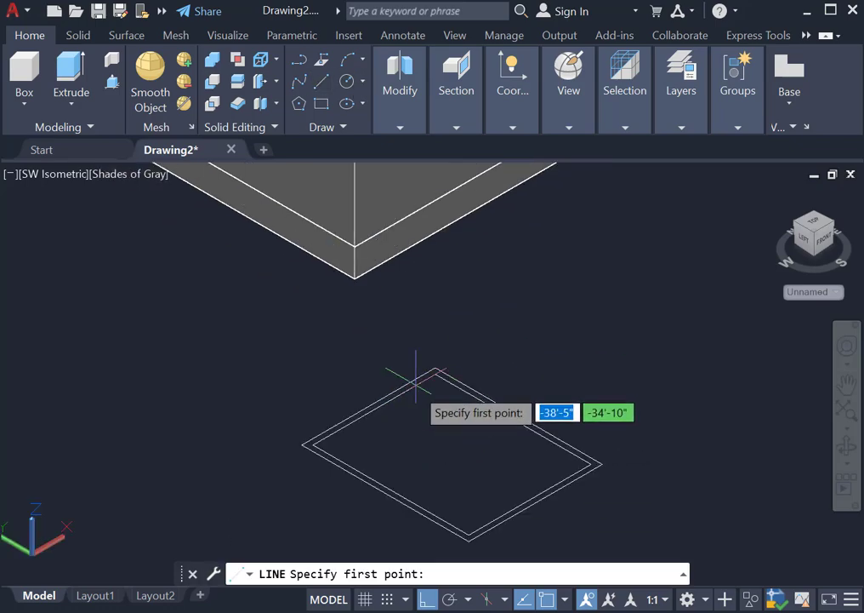
pyautogui.click(374, 409)
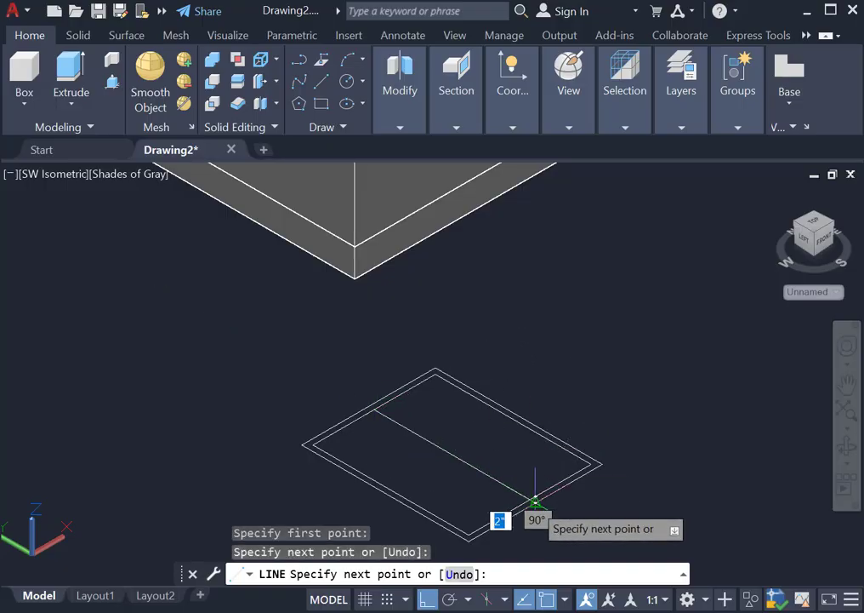
pyautogui.click(532, 500)
pyautogui.press('Return')
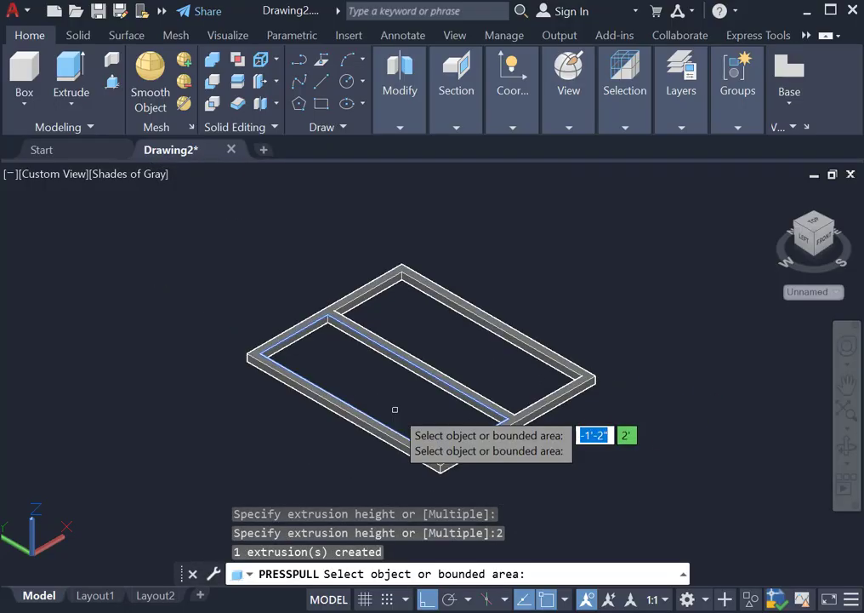
# - Presspull the two bounded areas inside the window frame to form the panes
pyautogui.click(394, 406)
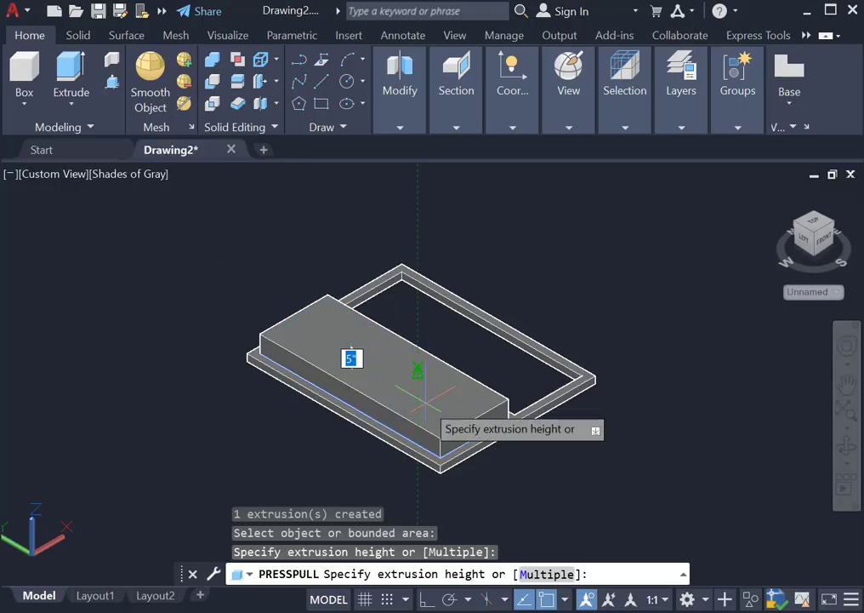
pyautogui.press('Escape')
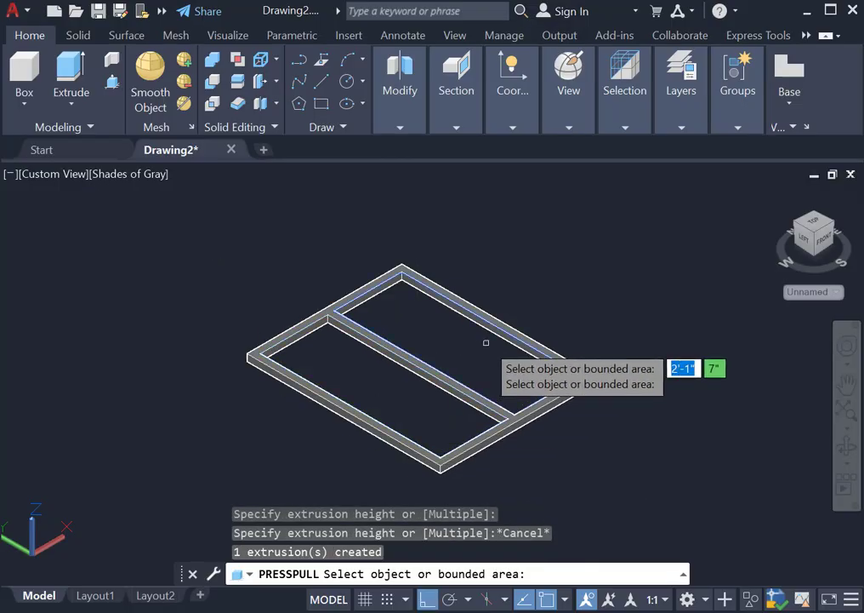
pyautogui.click(425, 324)
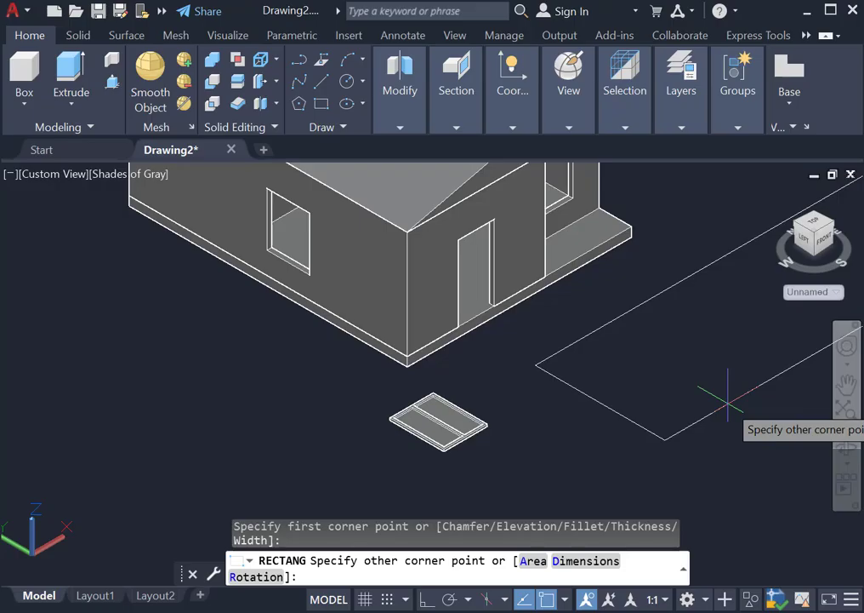
# - Draw a 36" by 7' rectangle for the door outline beside the window and move it clear of the house
pyautogui.write("@36,7'")
pyautogui.press('Return')
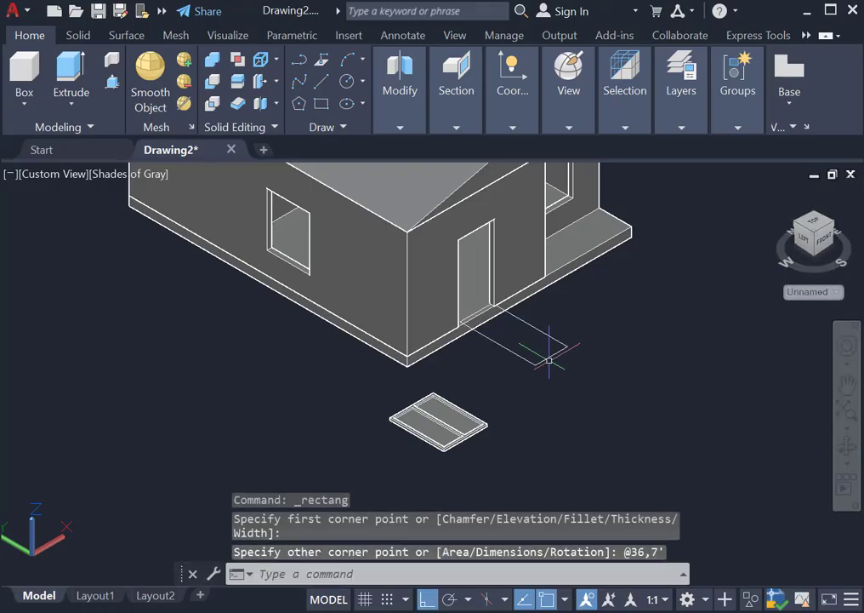
pyautogui.write('m')
pyautogui.press('Return')
pyautogui.click(675, 394)
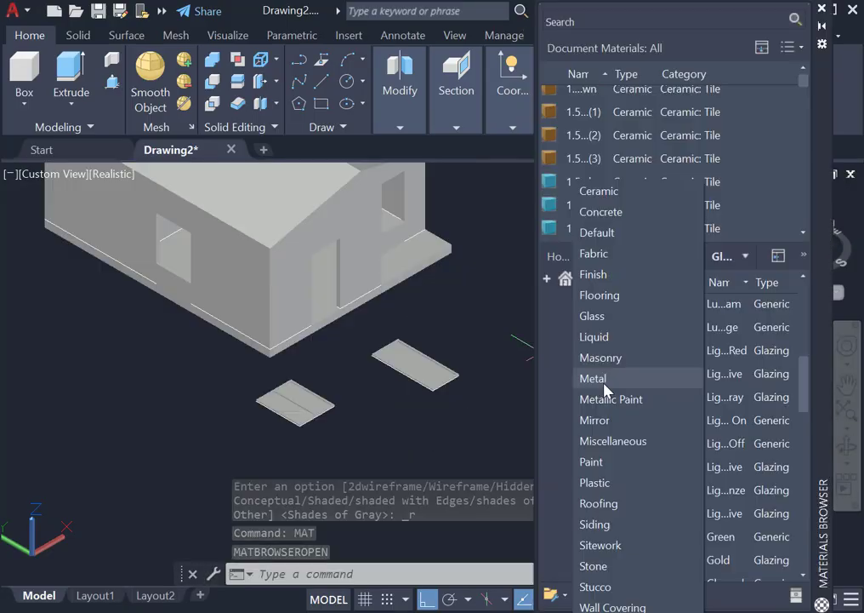
# - Assign the satin black Metallic Paint material from the Autodesk Library to the door frame
pyautogui.click(606, 384)
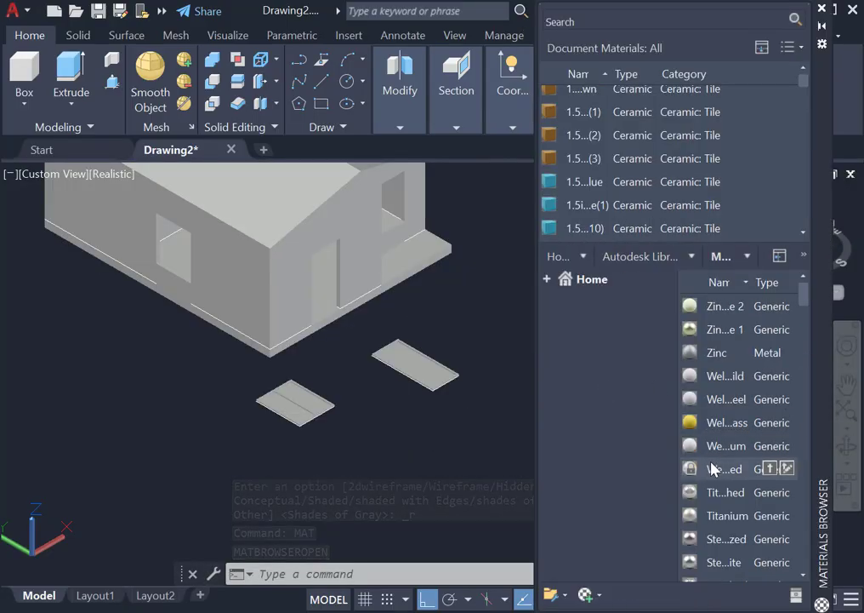
pyautogui.click(714, 256)
pyautogui.click(618, 396)
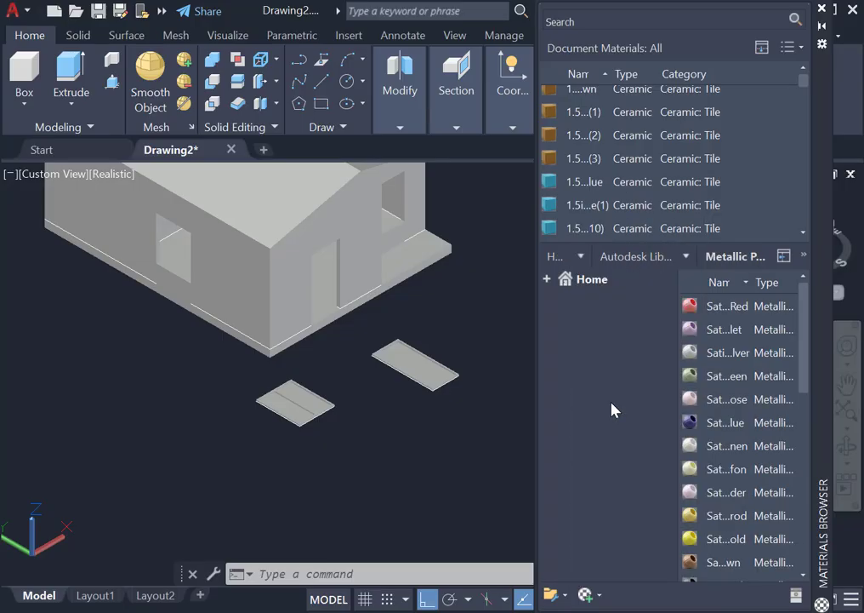
pyautogui.scroll(-2, 727, 498)
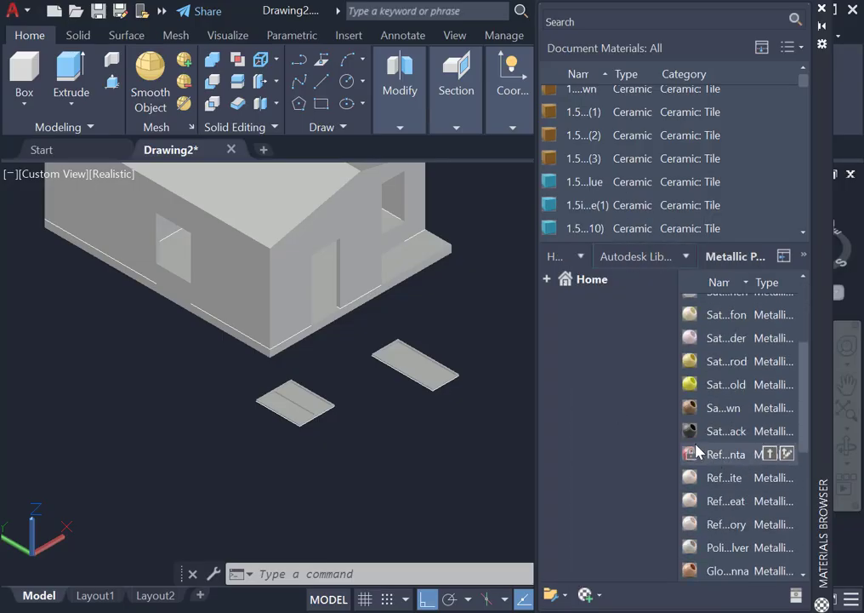
pyautogui.scroll(5, 515, 398)
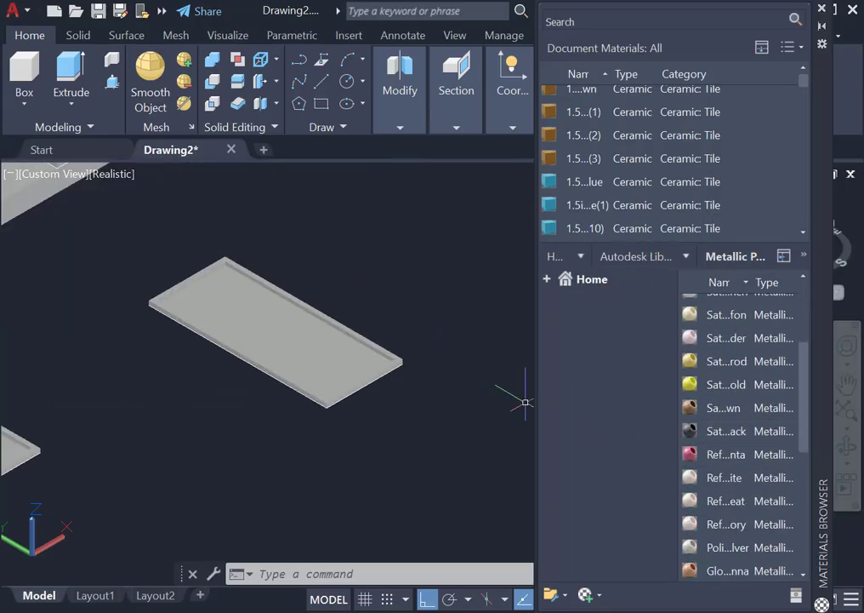
pyautogui.click(333, 335)
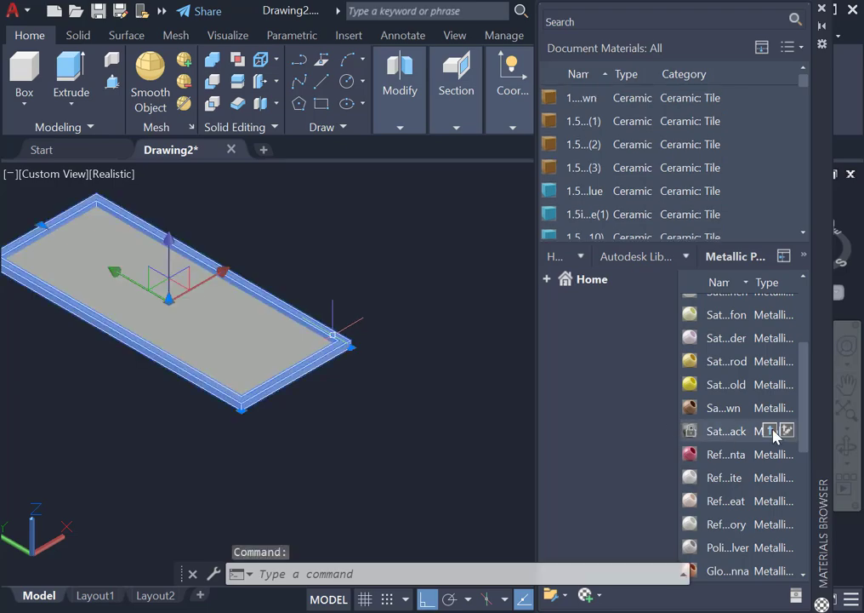
pyautogui.moveTo(774, 430); pyautogui.dragTo(392, 375)
pyautogui.scroll(-4, 392, 370)
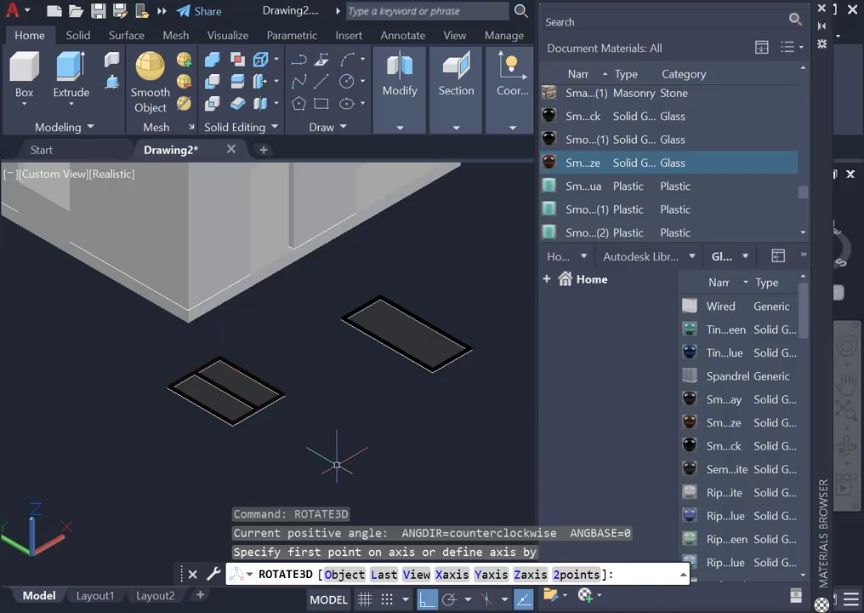
# - Rotate the two-pane window upright about the X axis with 3DROTATE
pyautogui.press('Escape')
pyautogui.moveTo(135, 319); pyautogui.dragTo(331, 459)
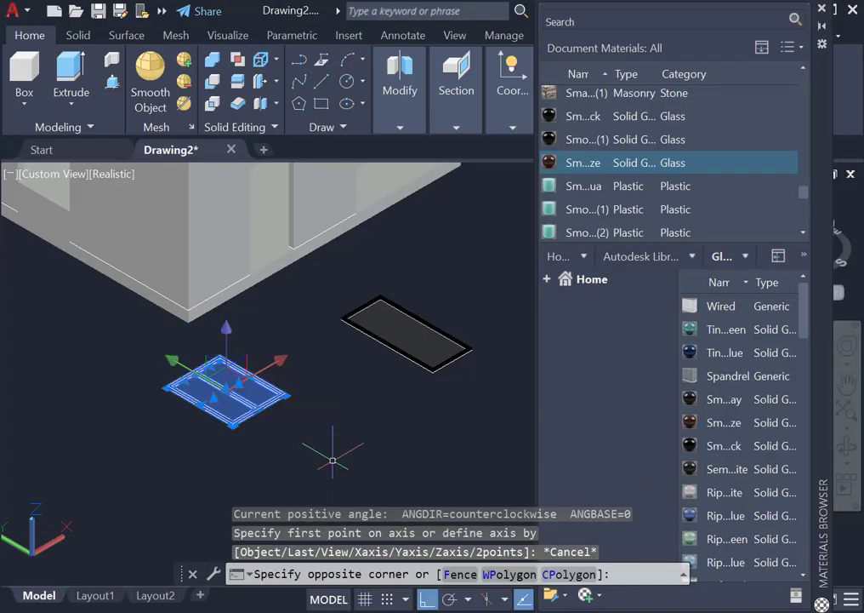
pyautogui.write('t')
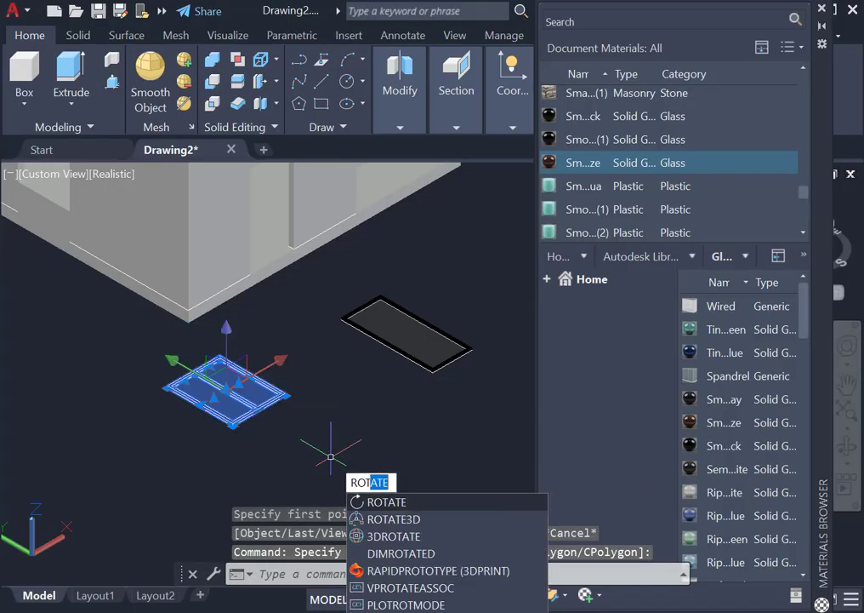
pyautogui.click(388, 536)
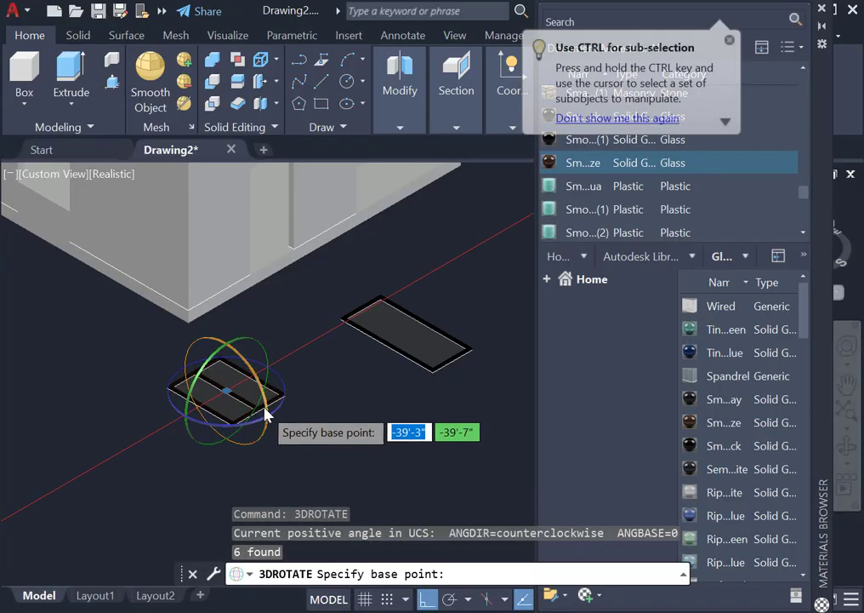
pyautogui.click(225, 387)
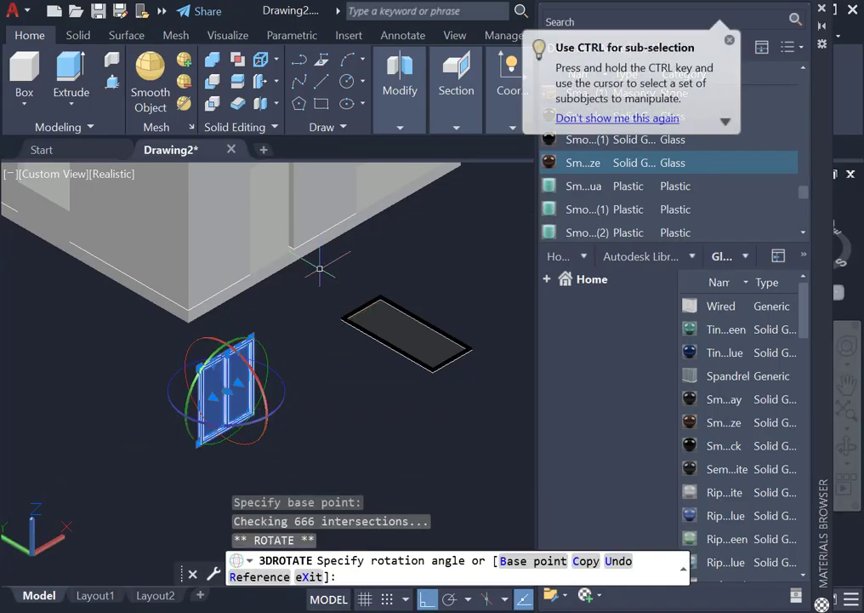
pyautogui.press('Escape')
pyautogui.press('Escape')
# - Copy the upright window by its upper corner into the window opening of the wall above the porch
pyautogui.click(164, 323)
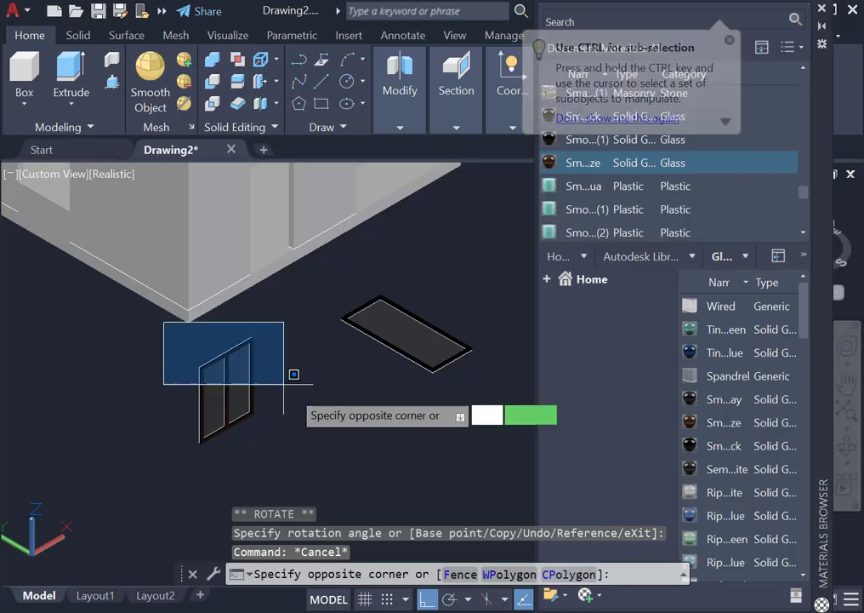
pyautogui.click(314, 452)
pyautogui.write('co')
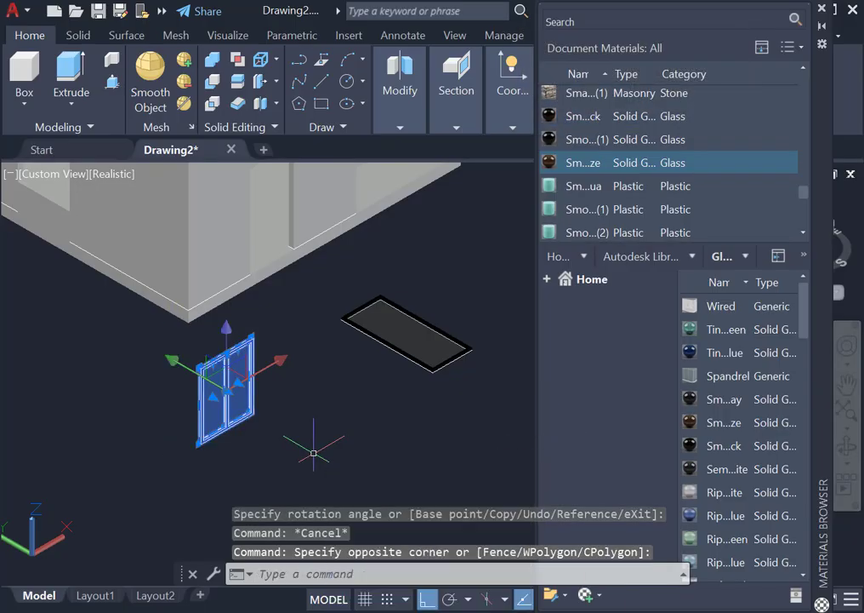
pyautogui.press('Return')
pyautogui.scroll(5, 231, 309)
pyautogui.click(259, 340)
pyautogui.scroll(-5, 225, 344)
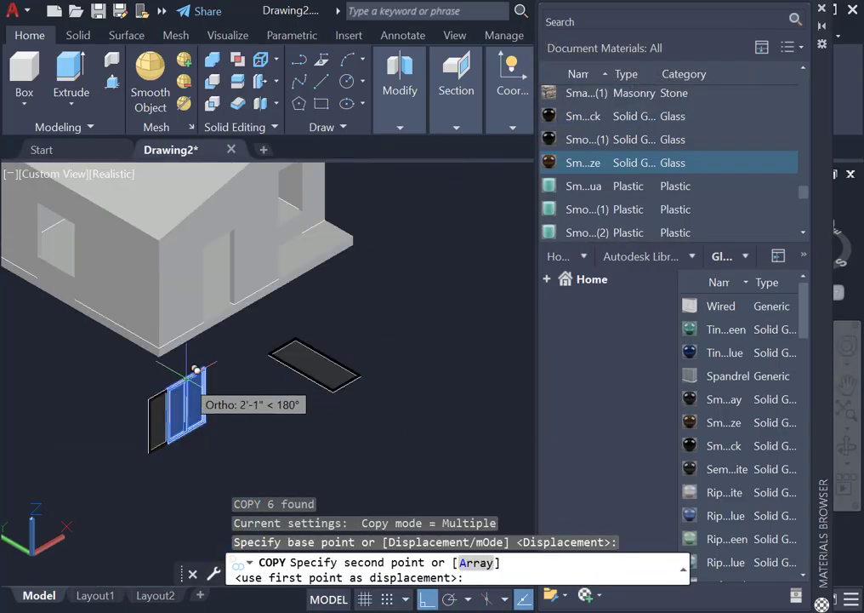
pyautogui.scroll(8, 259, 239)
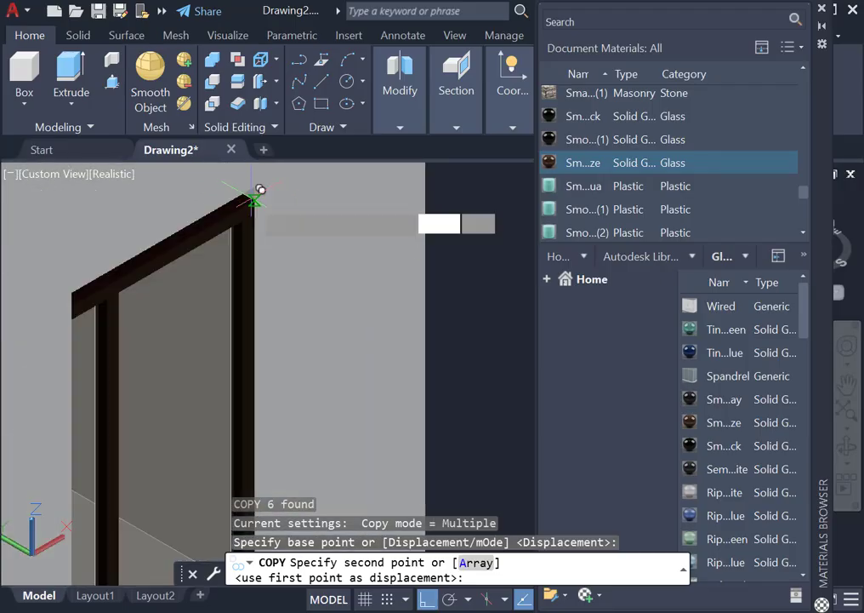
pyautogui.click(265, 187)
pyautogui.scroll(-3, 294, 204)
pyautogui.scroll(-4, 317, 221)
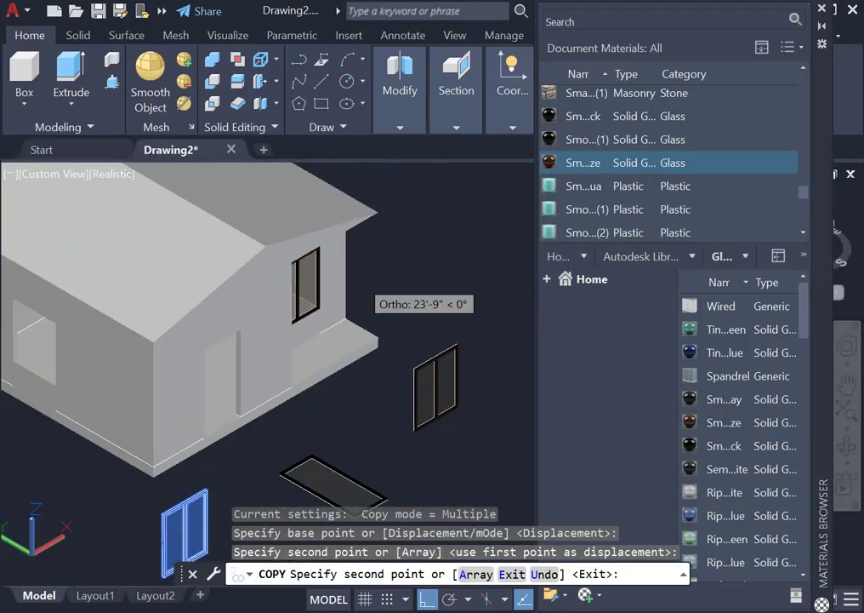
pyautogui.press('Escape')
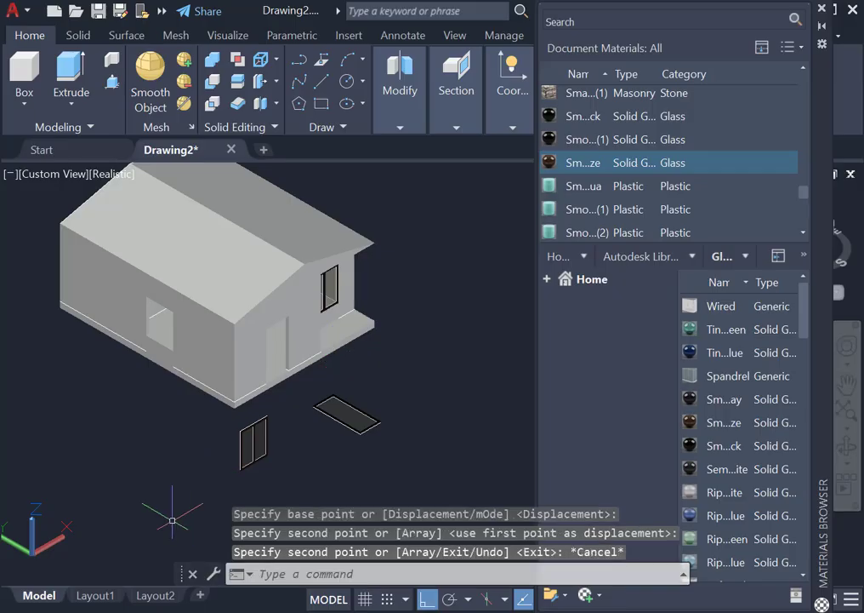
# - Rotate the original upright window about its vertical axis with 3DROTATE so that it runs parallel to the side wall
pyautogui.scroll(5, 232, 451)
pyautogui.click(221, 334)
pyautogui.click(387, 428)
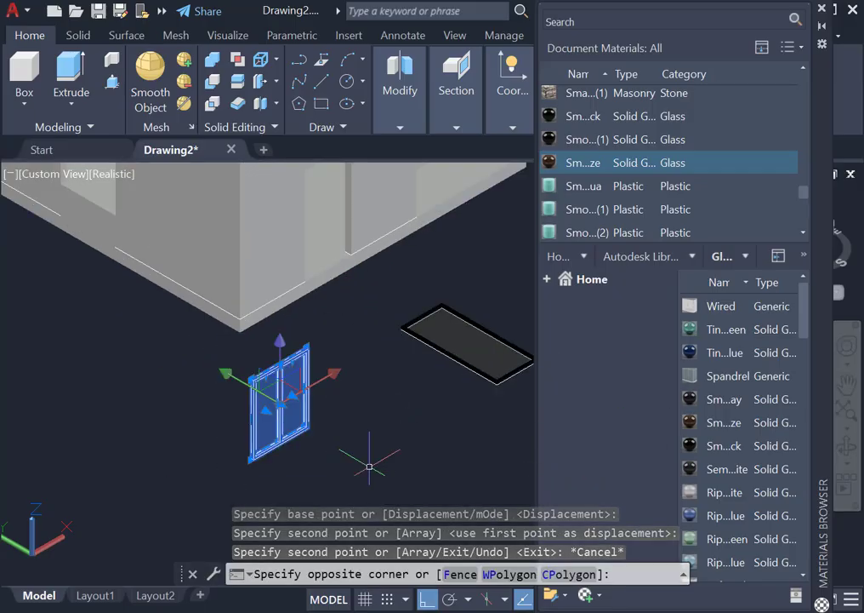
pyautogui.write('rot')
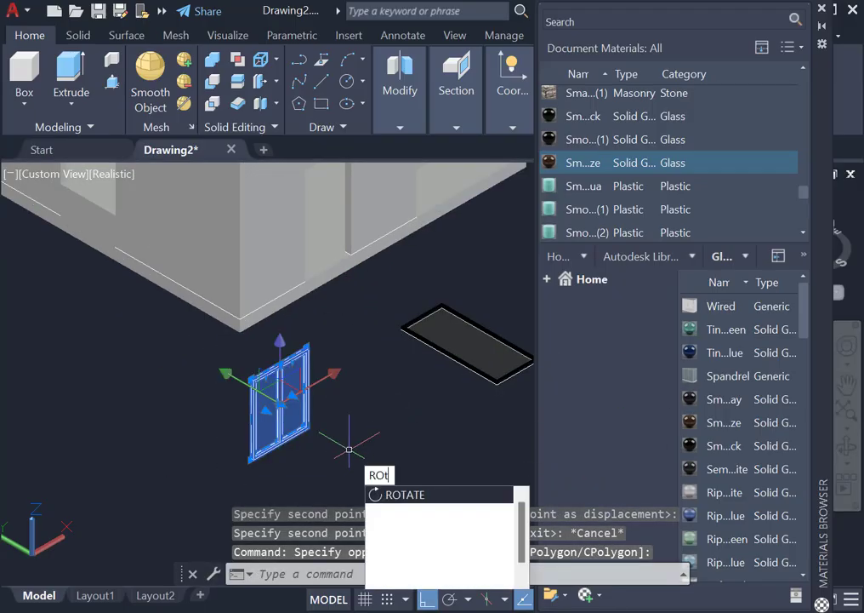
pyautogui.click(412, 536)
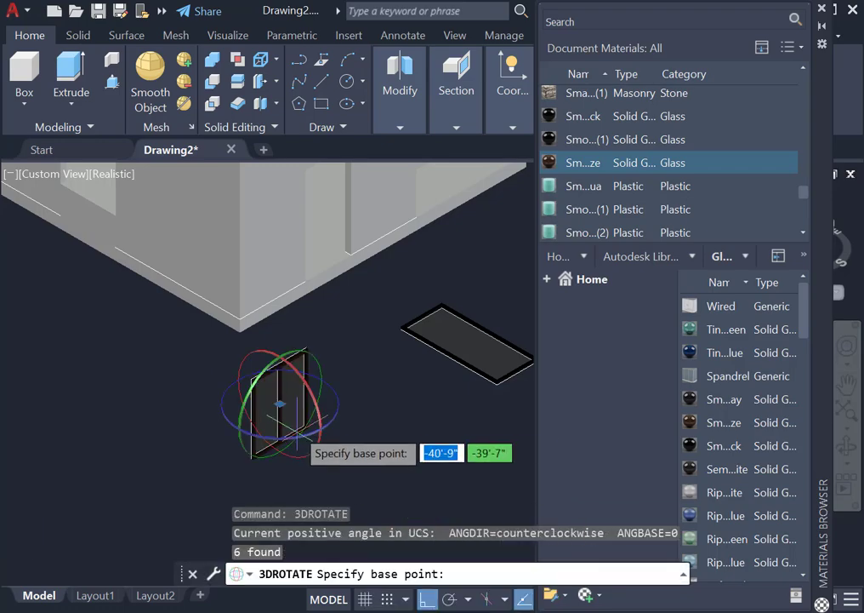
pyautogui.click(270, 456)
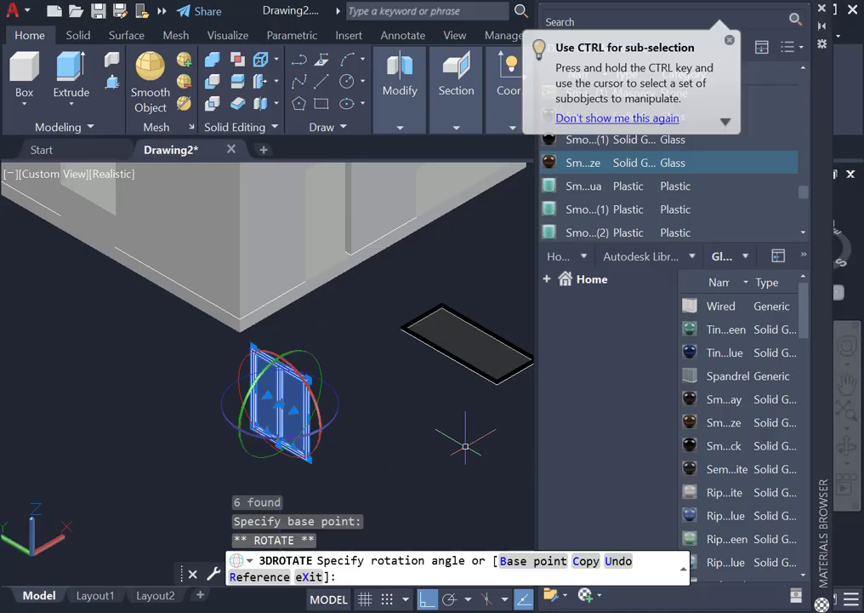
pyautogui.press('Escape')
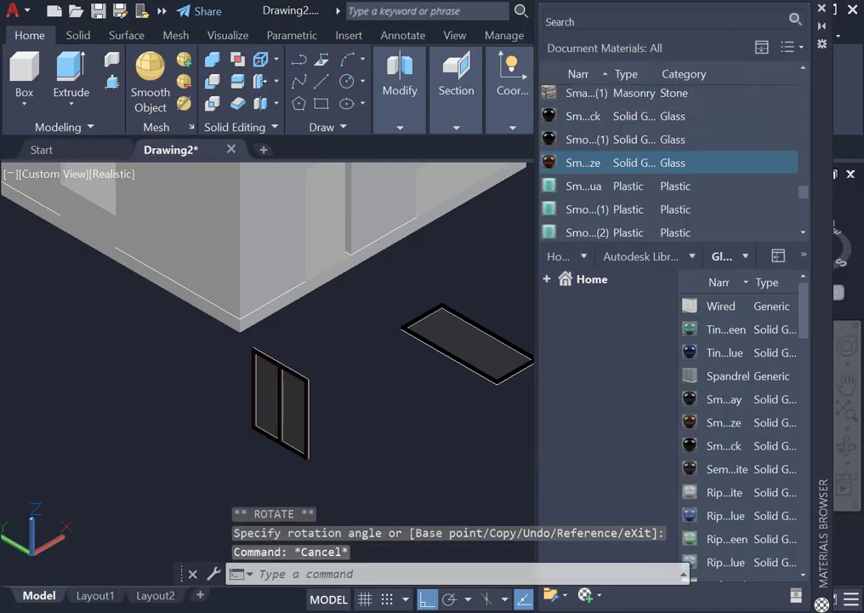
# - Copy the rotated two-pane window by its upper corner into the window opening of the side wall
pyautogui.click(224, 333)
pyautogui.click(357, 464)
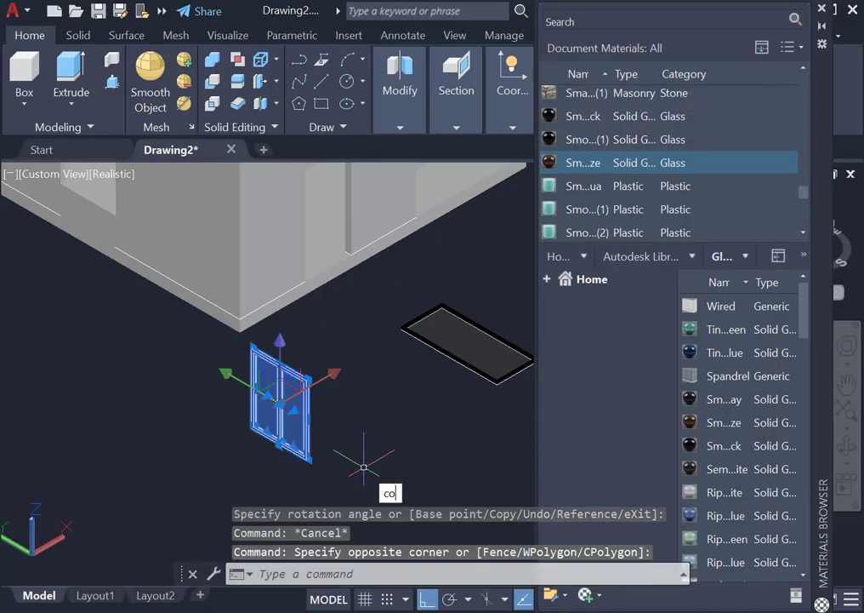
pyautogui.write('co')
pyautogui.press('Return')
pyautogui.scroll(6, 294, 378)
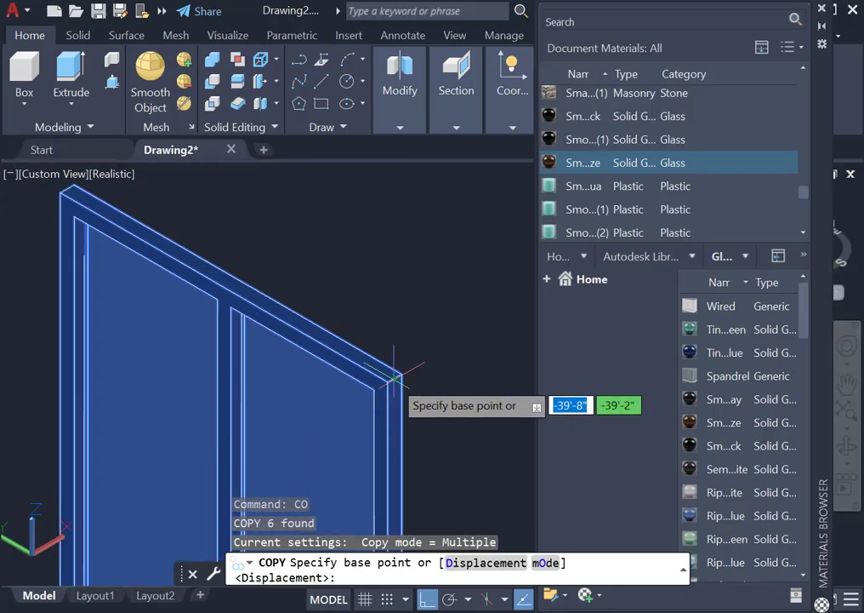
pyautogui.click(394, 378)
pyautogui.scroll(-8, 425, 379)
pyautogui.scroll(6, 384, 332)
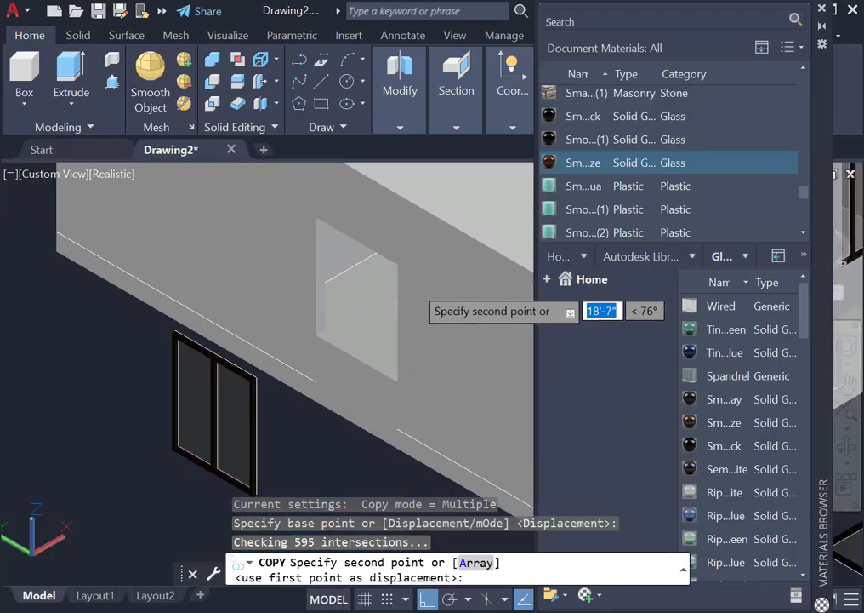
pyautogui.click(382, 239)
pyautogui.scroll(-5, 345, 408)
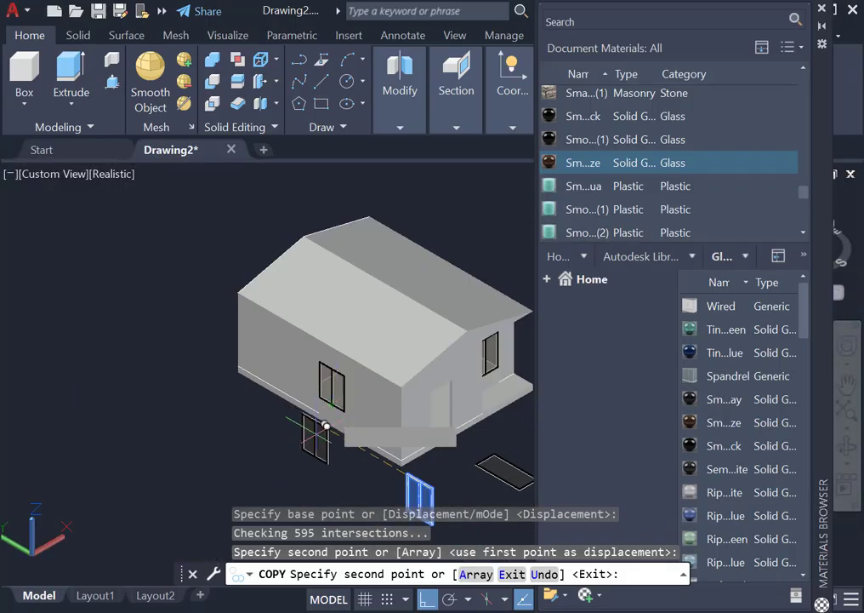
pyautogui.press('Escape')
pyautogui.scroll(-2, 358, 429)
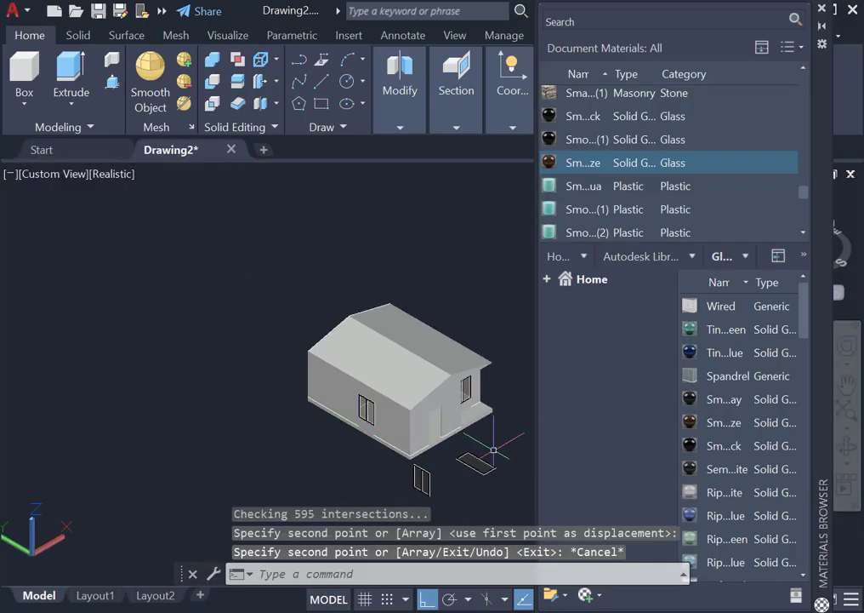
# - Rotate the flat door upright about the X axis with 3DROTATE
pyautogui.scroll(4, 494, 449)
pyautogui.scroll(-2, 343, 428)
pyautogui.click(307, 406)
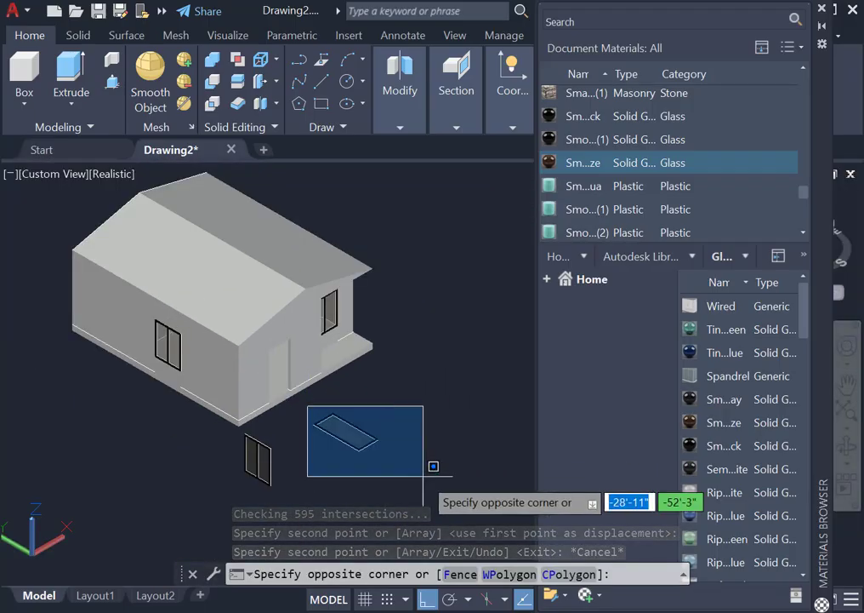
pyautogui.click(433, 466)
pyautogui.write('M')
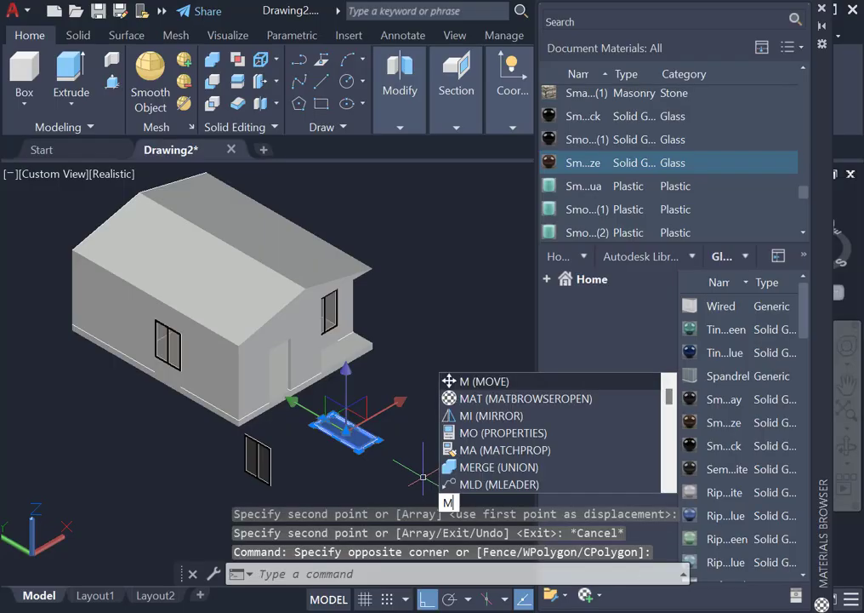
pyautogui.press('BackSpace')
pyautogui.write('ROT')
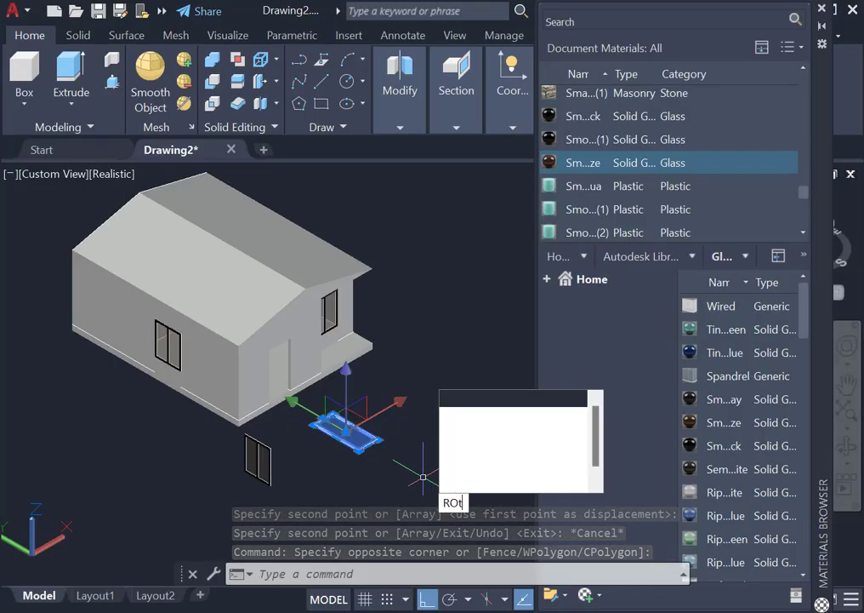
pyautogui.press('Down')
pyautogui.press('Down')
pyautogui.press('Return')
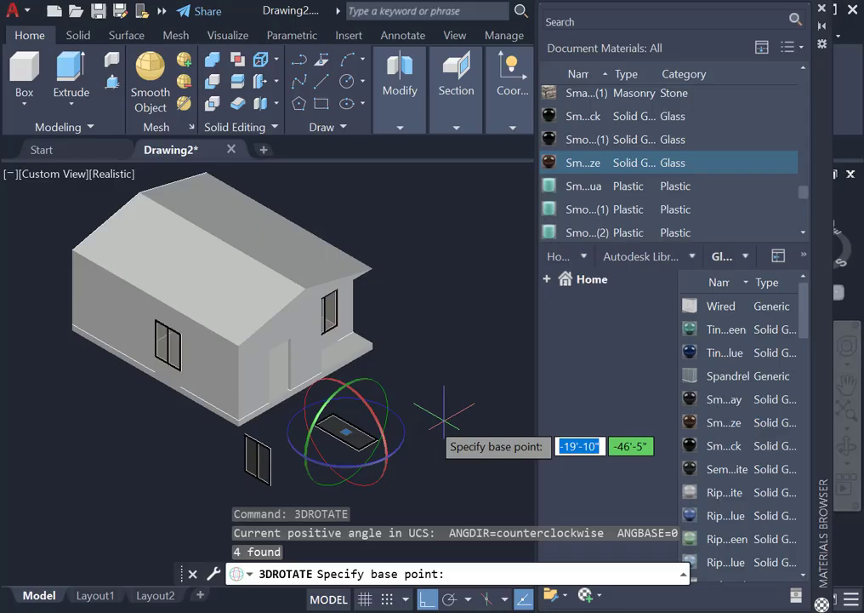
pyautogui.click(380, 425)
pyautogui.click(440, 281)
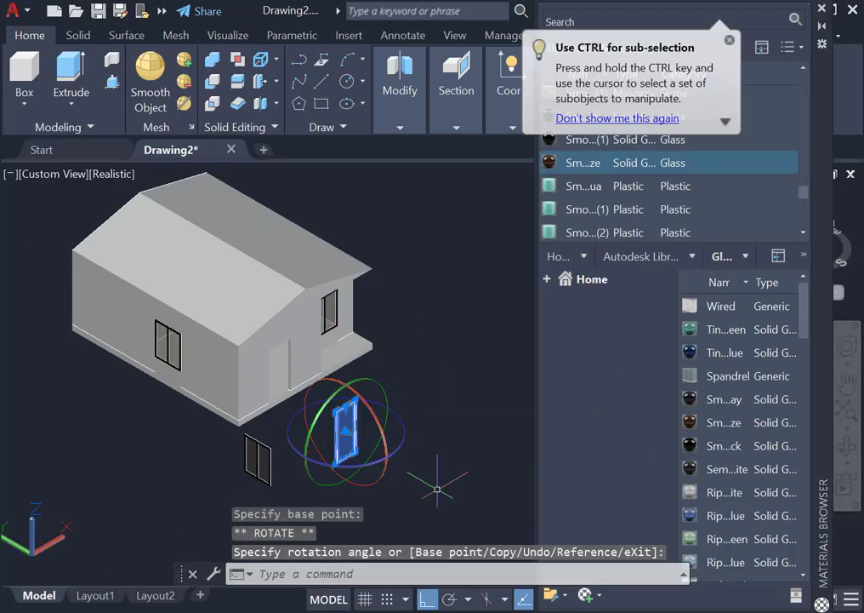
pyautogui.press('Escape')
pyautogui.click(248, 309)
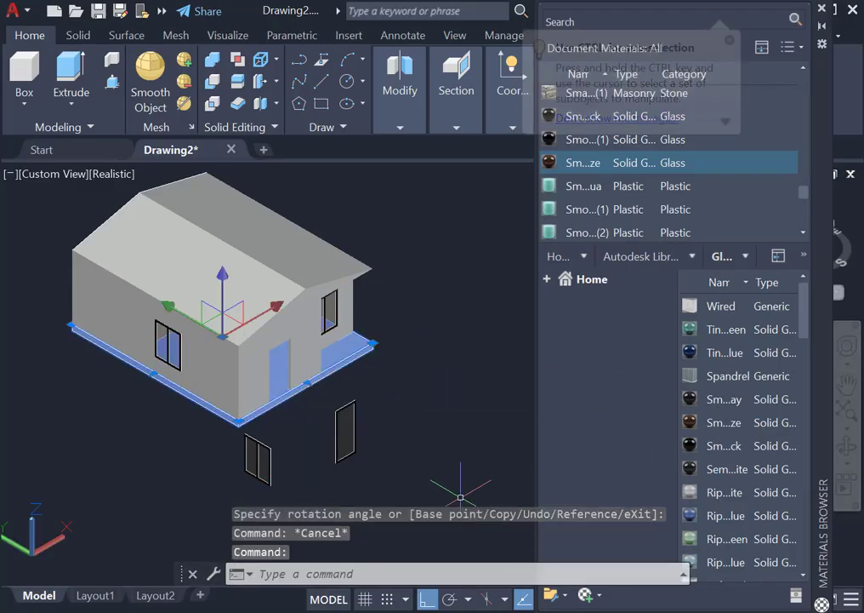
pyautogui.press('Escape')
pyautogui.press('Escape')
# - Move the upright door by its upper corner into the door opening of the front wall
pyautogui.click(326, 393)
pyautogui.click(406, 475)
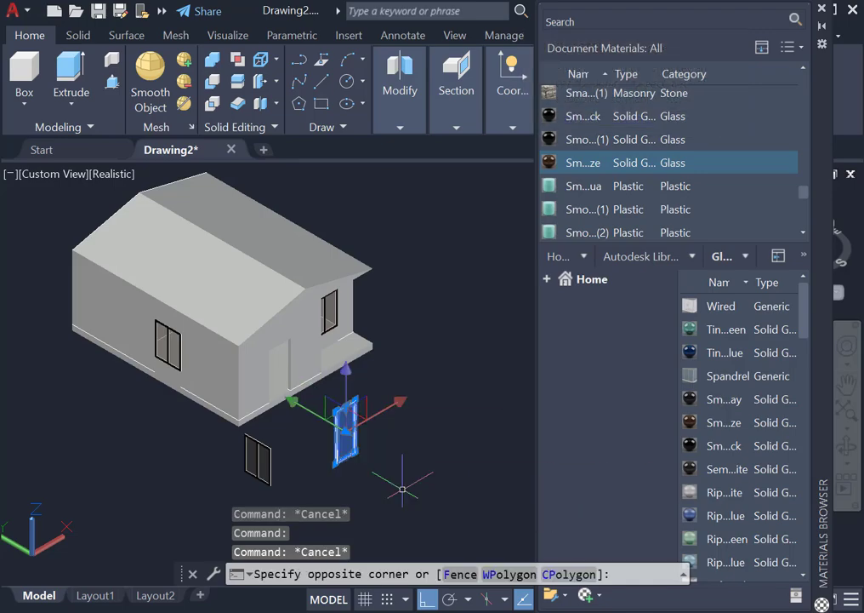
pyautogui.write('m')
pyautogui.press('Return')
pyautogui.scroll(5, 349, 398)
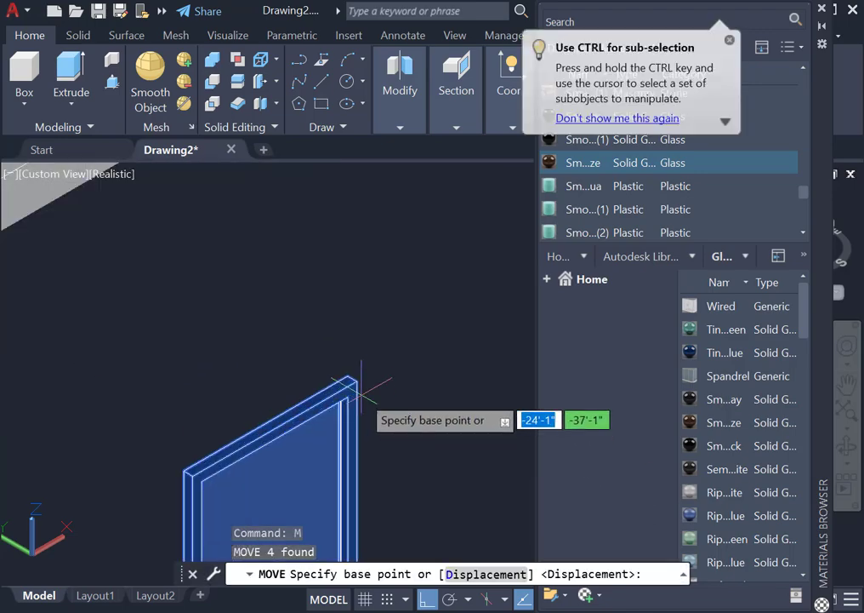
pyautogui.click(355, 380)
pyautogui.scroll(-5, 357, 381)
pyautogui.scroll(5, 323, 314)
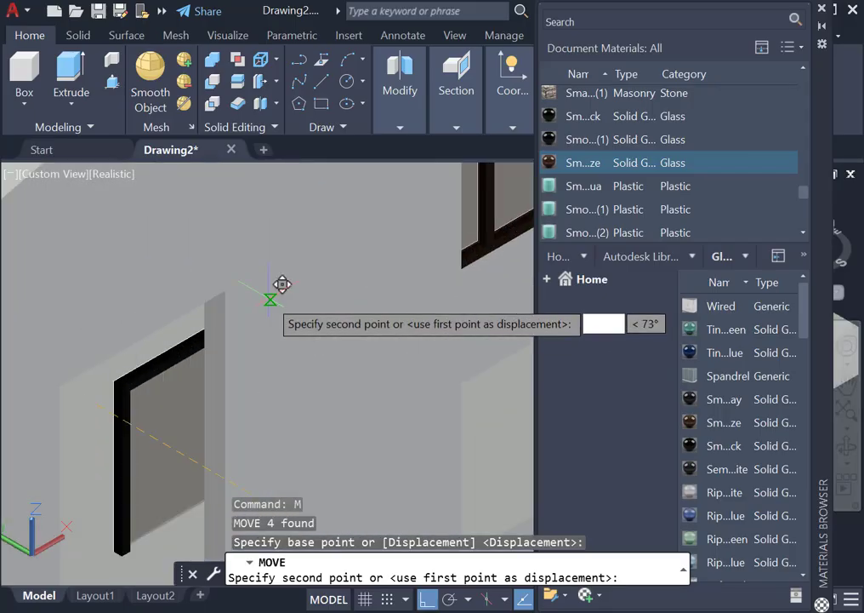
pyautogui.click(349, 357)
pyautogui.scroll(-6, 349, 357)
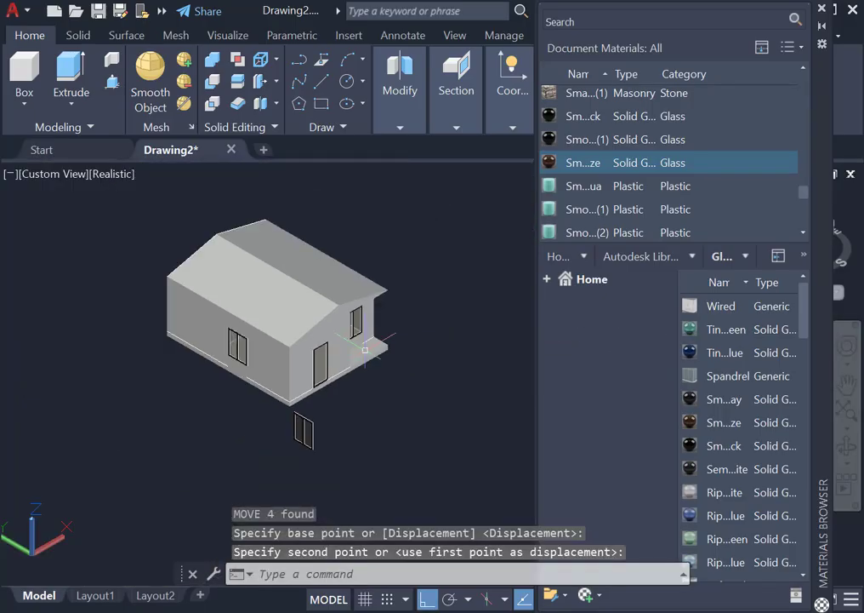
pyautogui.press('Escape')
# - Delete the leftover two-pane window standing outside the house
pyautogui.scroll(4, 307, 456)
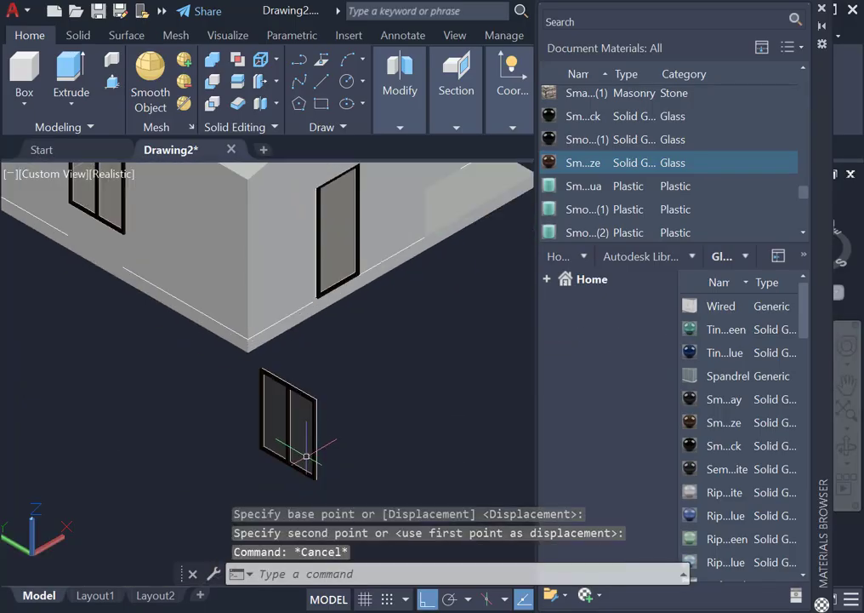
pyautogui.click(396, 471)
pyautogui.press('Delete')
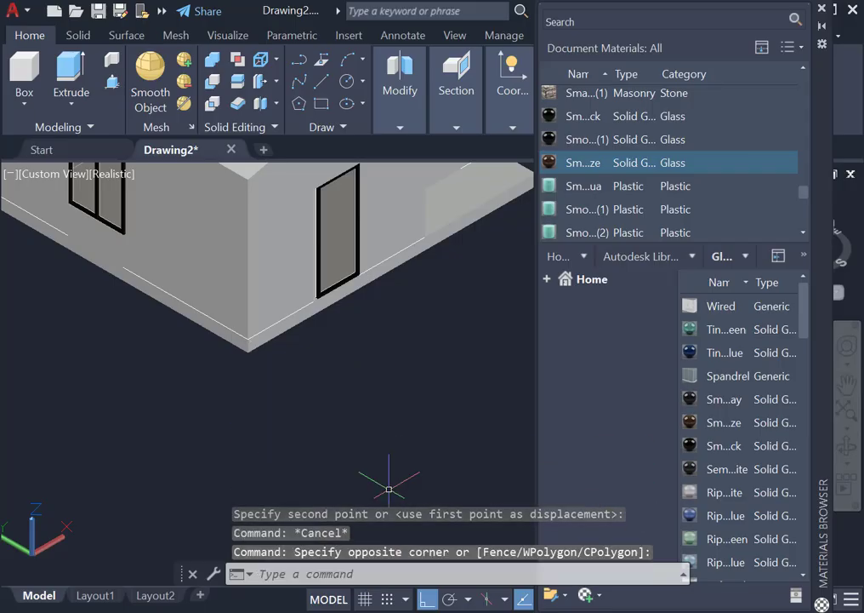
# - Apply Wall Paint materials from the Autodesk Library to the house walls, trying turquoise first and settling on blue
pyautogui.click(846, 447)
pyautogui.moveTo(357, 409); pyautogui.dragTo(462, 367)
pyautogui.press('Escape')
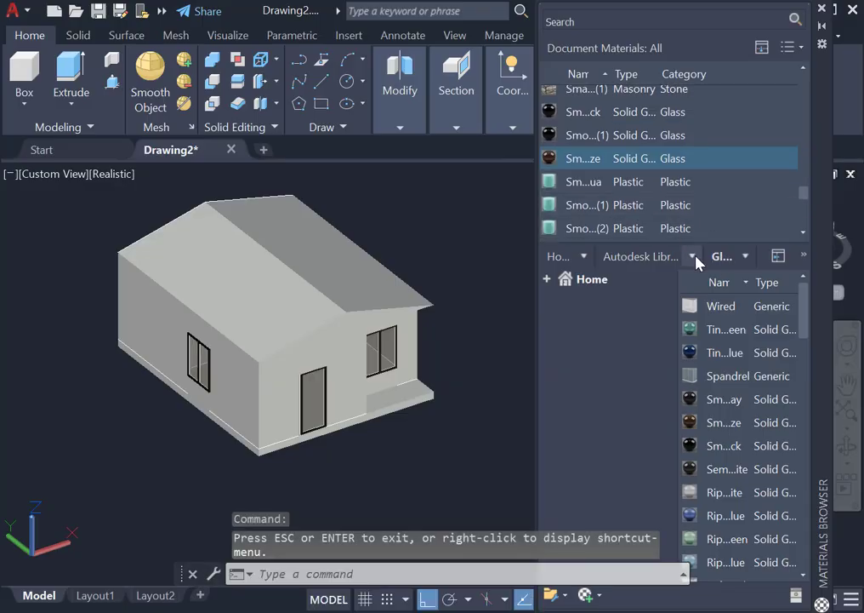
pyautogui.click(693, 256)
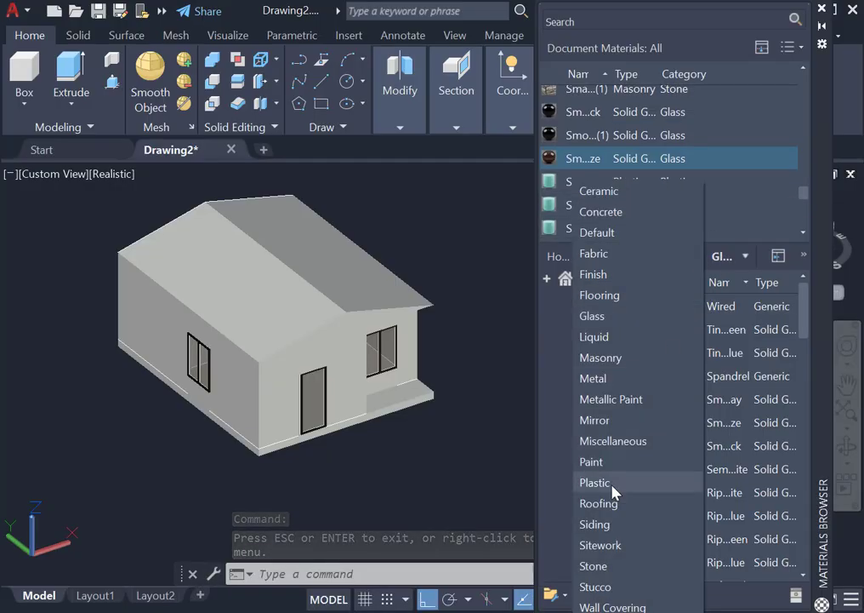
pyautogui.click(613, 606)
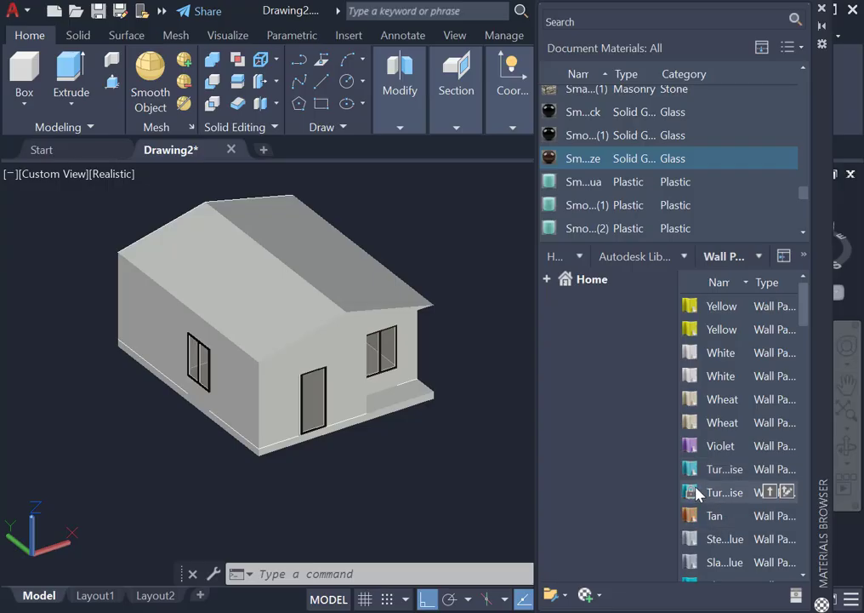
pyautogui.click(232, 388)
pyautogui.moveTo(231, 389); pyautogui.dragTo(232, 392)
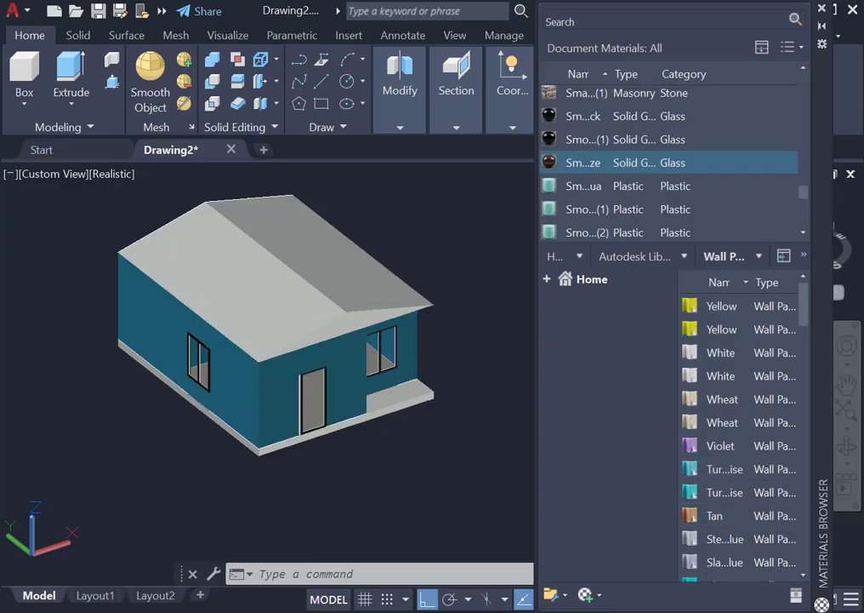
pyautogui.scroll(-3, 770, 485)
pyautogui.scroll(-3, 758, 442)
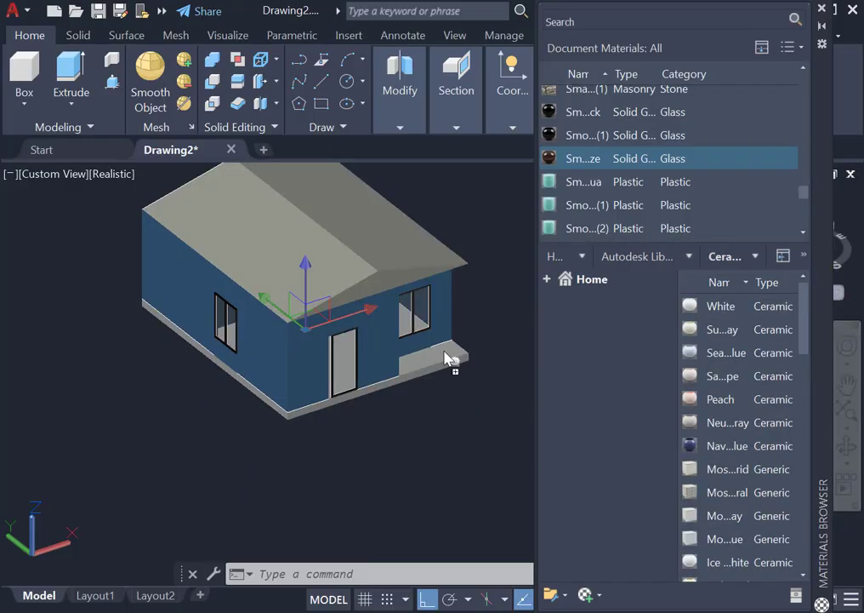
# - Assign a Ceramic material from the Autodesk Library to the floor slab and close the Materials Browser
pyautogui.scroll(3, 405, 348)
pyautogui.scroll(-2, 427, 367)
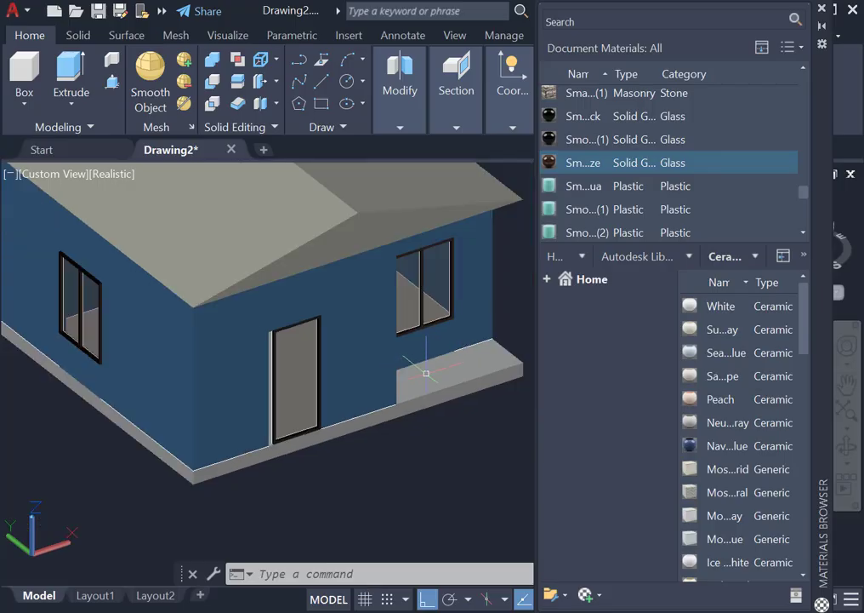
pyautogui.click(821, 10)
# - Orbit around the furnished house to inspect its front and side walls
pyautogui.scroll(-3, 511, 409)
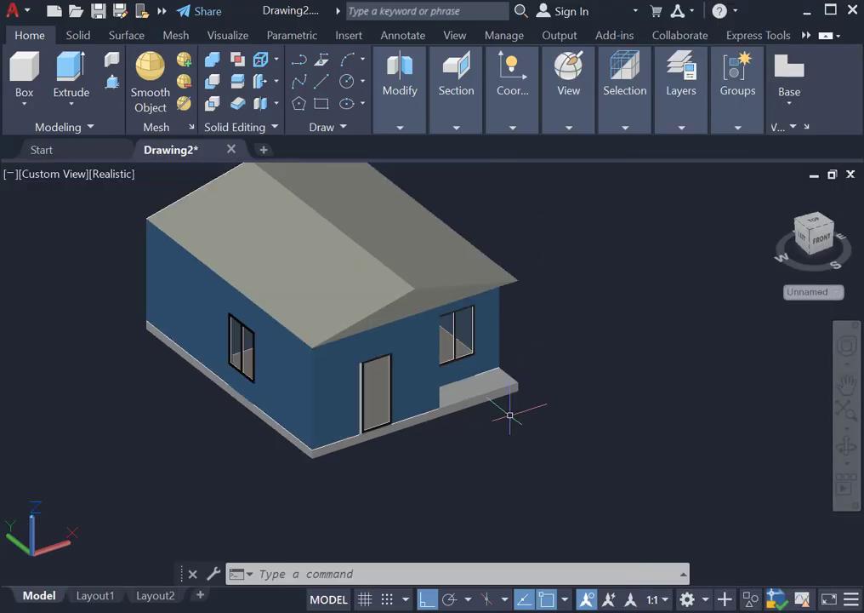
pyautogui.click(847, 448)
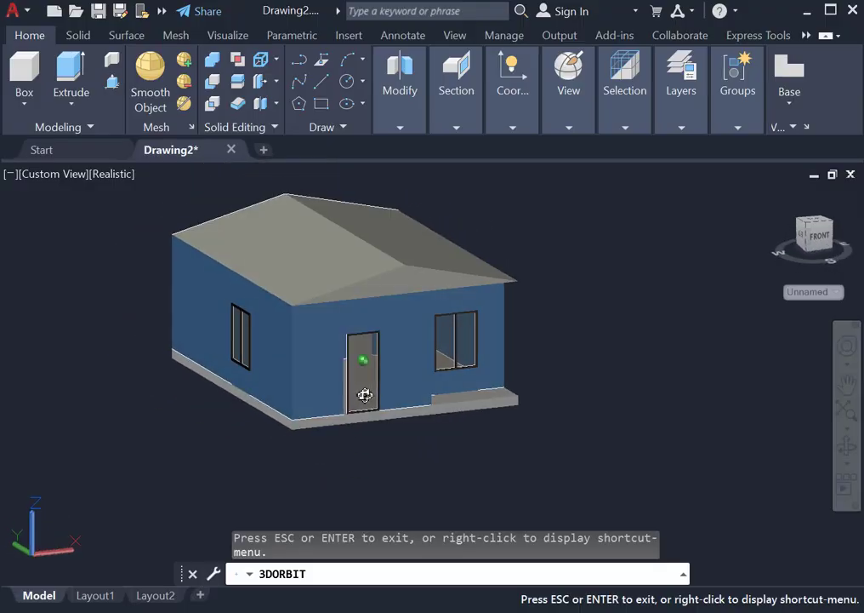